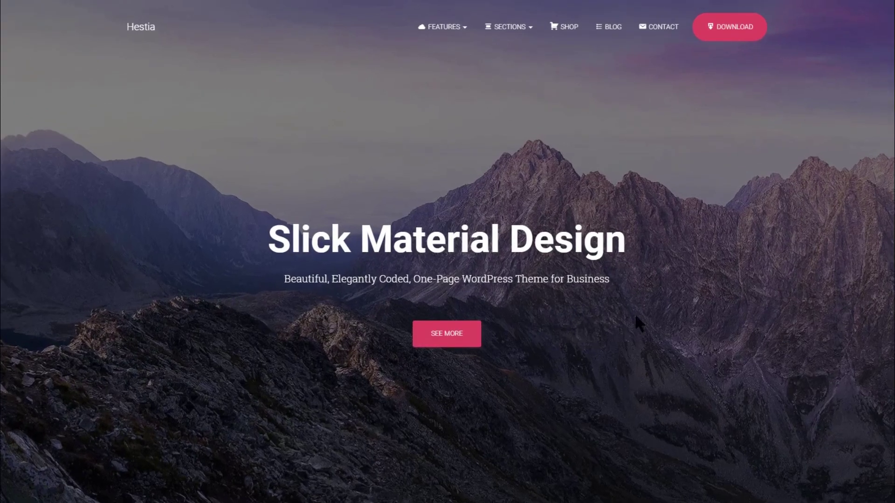
Advance the Hestia Pro demo's hero slider through two more slides.
{"action": "scroll", "coordinate": [688, 306], "scroll_direction": "down", "scroll_amount": 10}
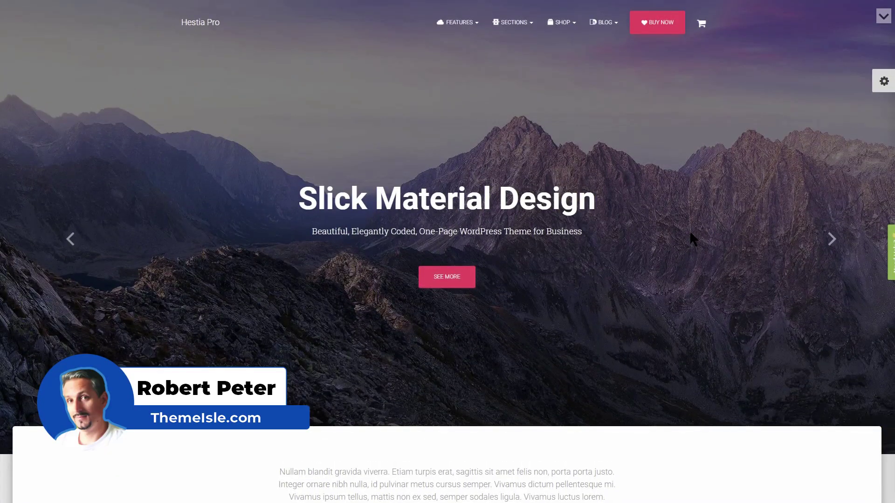
{"action": "left_click", "coordinate": [828, 245]}
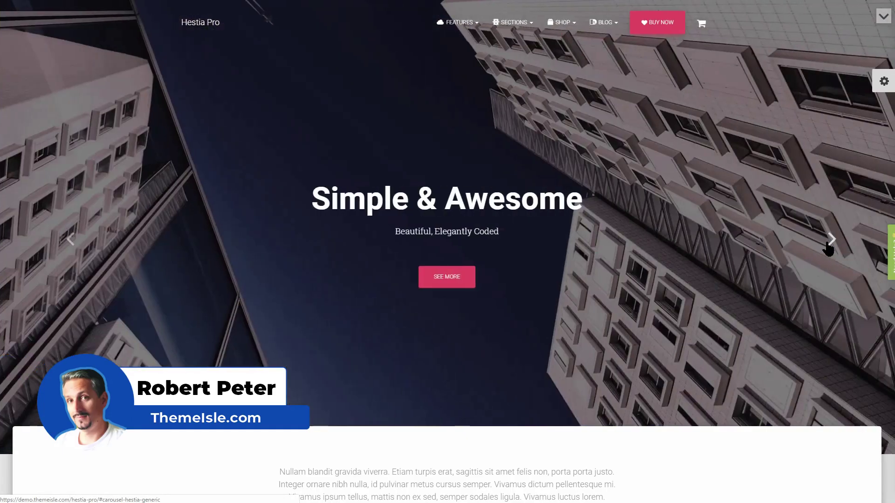
{"action": "left_click", "coordinate": [828, 244]}
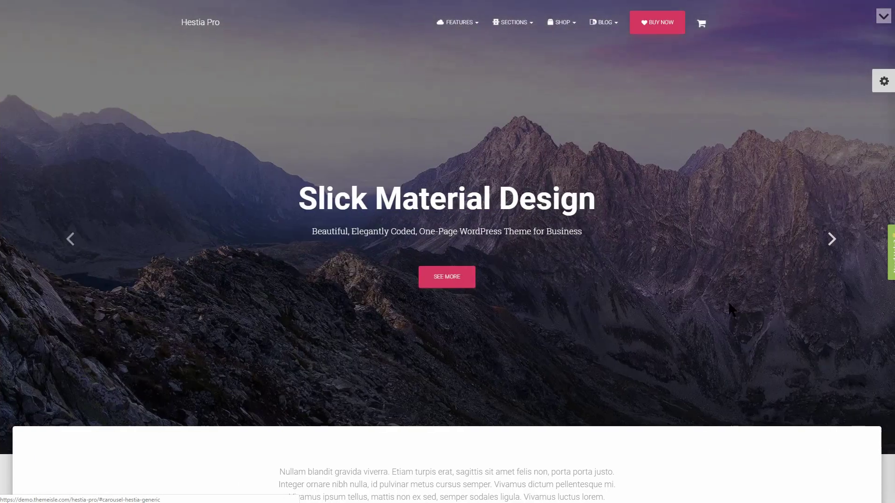
Scroll the Pro demo through products, portfolio, team, pricing, testimonials and blog to the contact area.
{"action": "scroll", "coordinate": [730, 304], "scroll_direction": "down", "scroll_amount": 6}
{"action": "scroll", "coordinate": [730, 304], "scroll_direction": "down", "scroll_amount": 10}
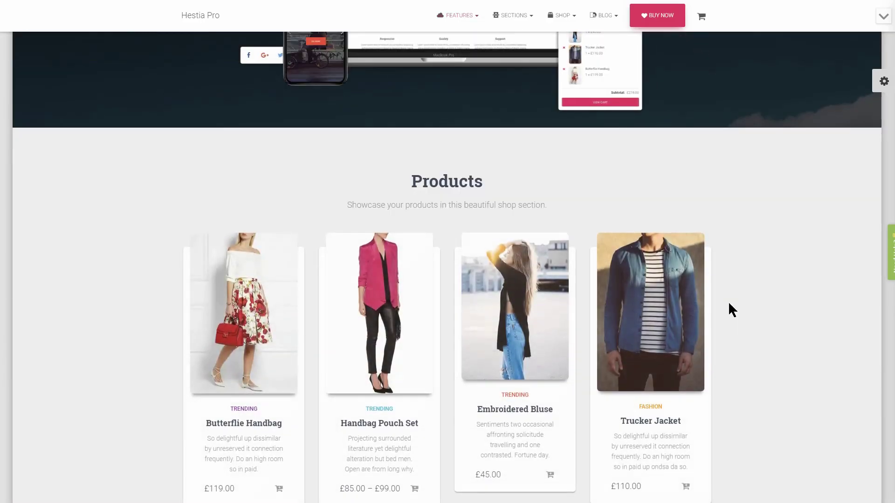
{"action": "scroll", "coordinate": [729, 304], "scroll_direction": "down", "scroll_amount": 8}
{"action": "scroll", "coordinate": [730, 310], "scroll_direction": "down", "scroll_amount": 6}
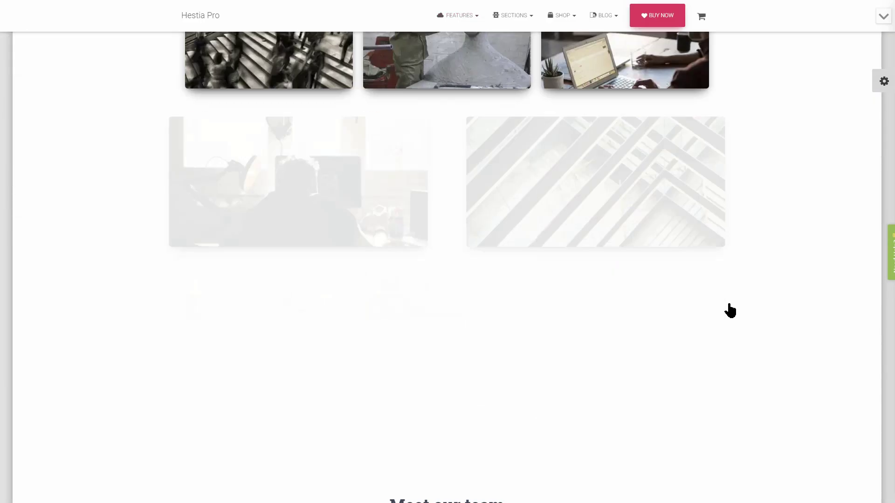
{"action": "scroll", "coordinate": [730, 310], "scroll_direction": "down", "scroll_amount": 8}
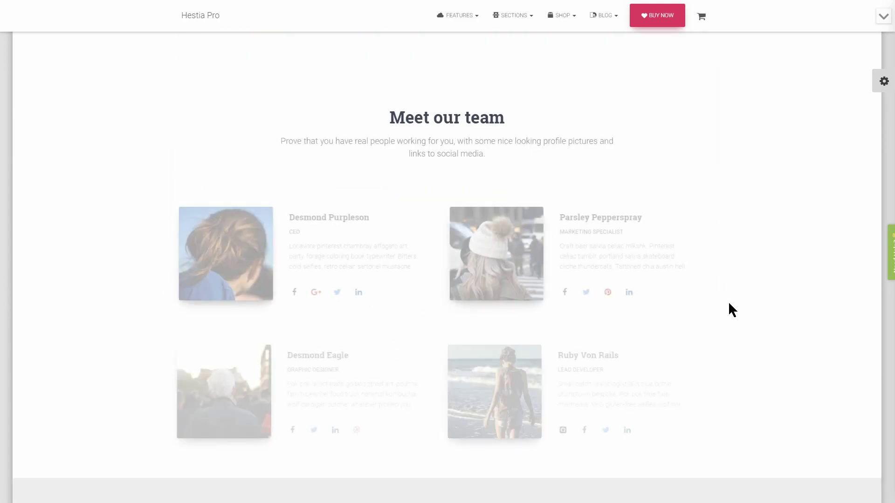
{"action": "scroll", "coordinate": [729, 304], "scroll_direction": "down", "scroll_amount": 8}
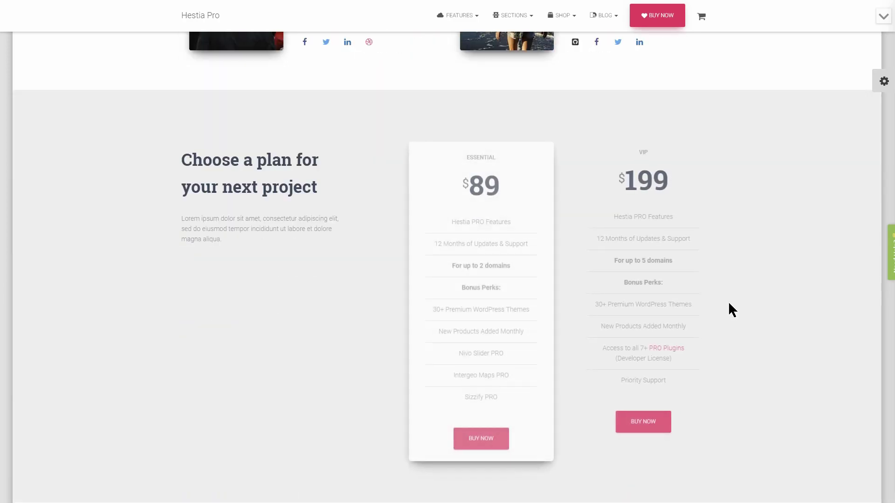
{"action": "scroll", "coordinate": [730, 304], "scroll_direction": "down", "scroll_amount": 8}
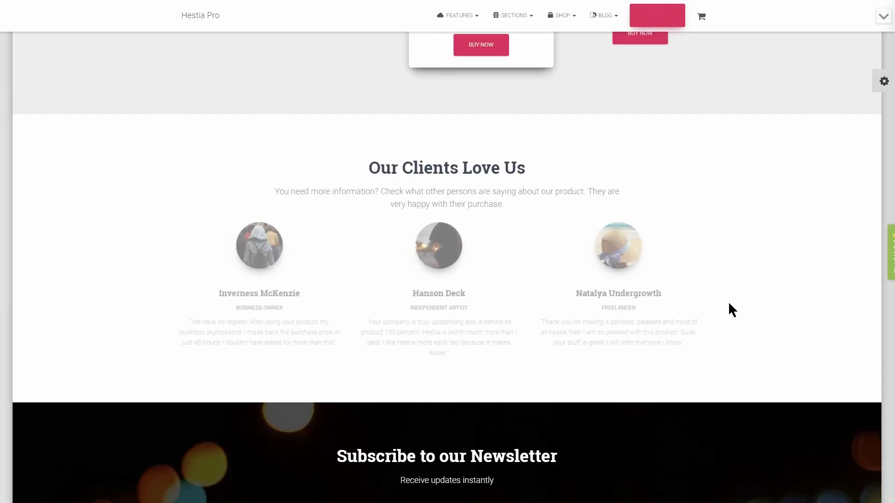
{"action": "scroll", "coordinate": [730, 304], "scroll_direction": "down", "scroll_amount": 5}
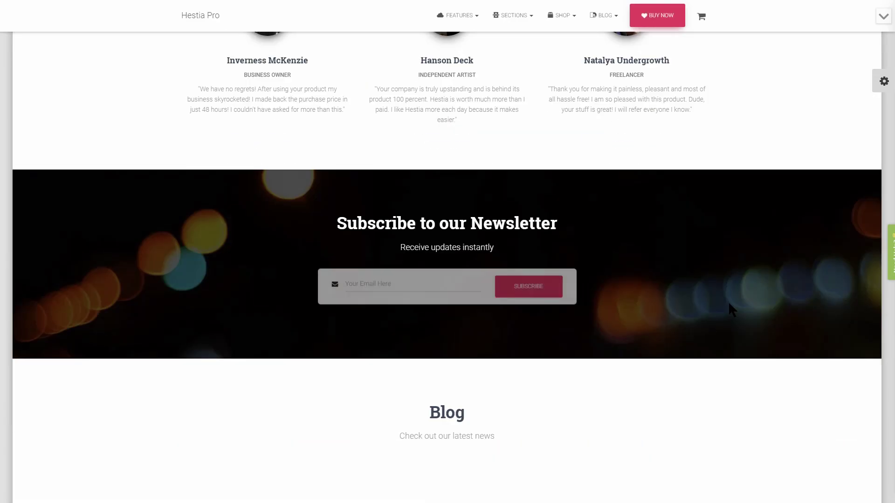
{"action": "scroll", "coordinate": [730, 304], "scroll_direction": "down", "scroll_amount": 7}
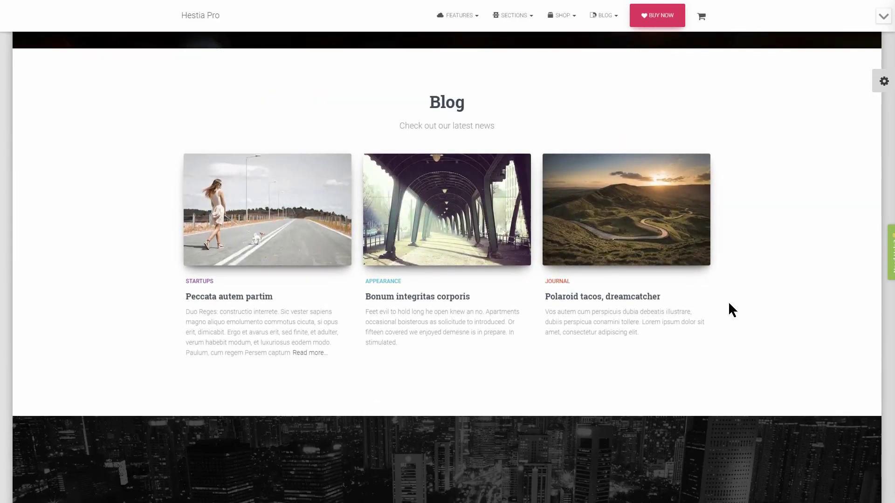
{"action": "scroll", "coordinate": [728, 301], "scroll_direction": "down", "scroll_amount": 8}
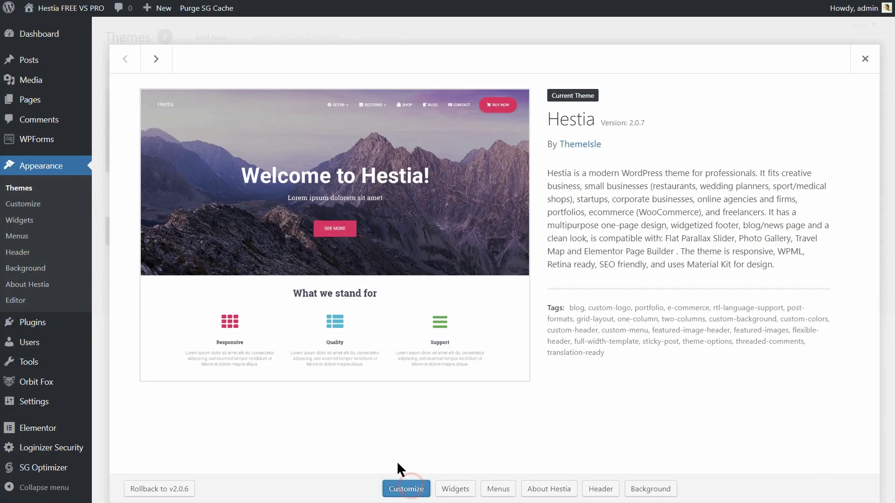
{"action": "left_click", "coordinate": [409, 486]}
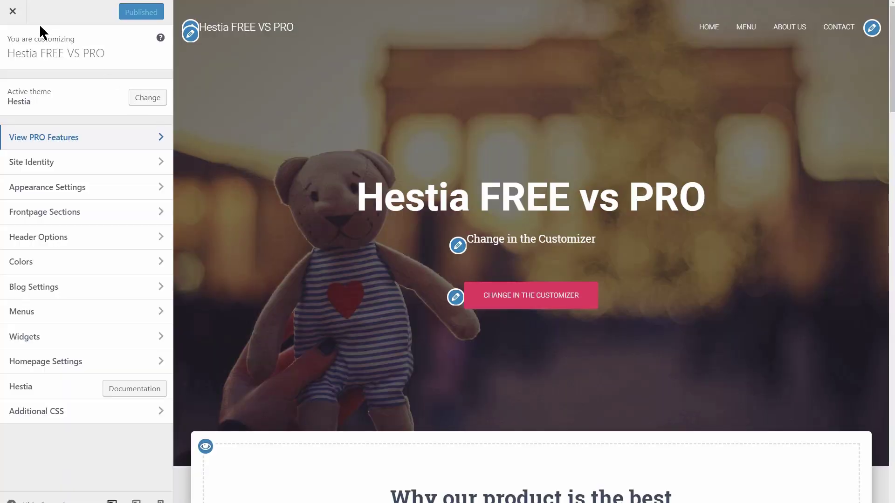
{"action": "left_click", "coordinate": [14, 13]}
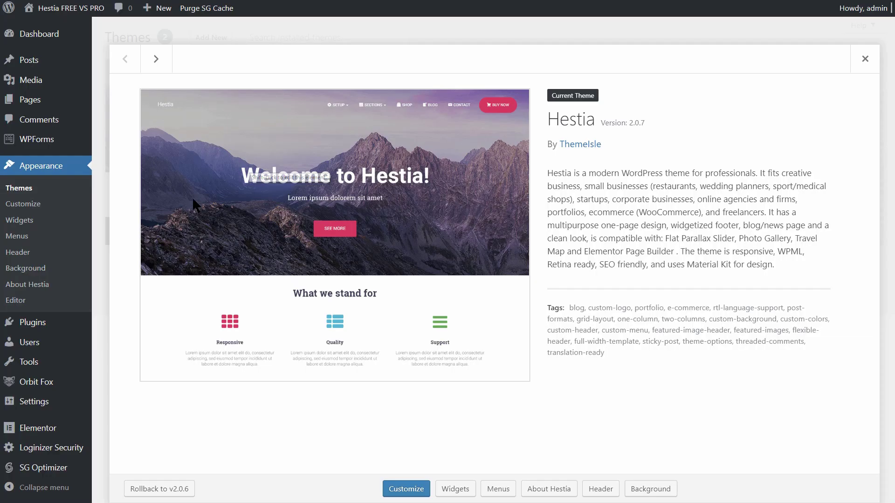
Open About Hestia's Sites Library and preview the Energy Panels, Lawyers and Travel Agency demos.
{"action": "left_click", "coordinate": [50, 285]}
{"action": "left_click", "coordinate": [471, 151]}
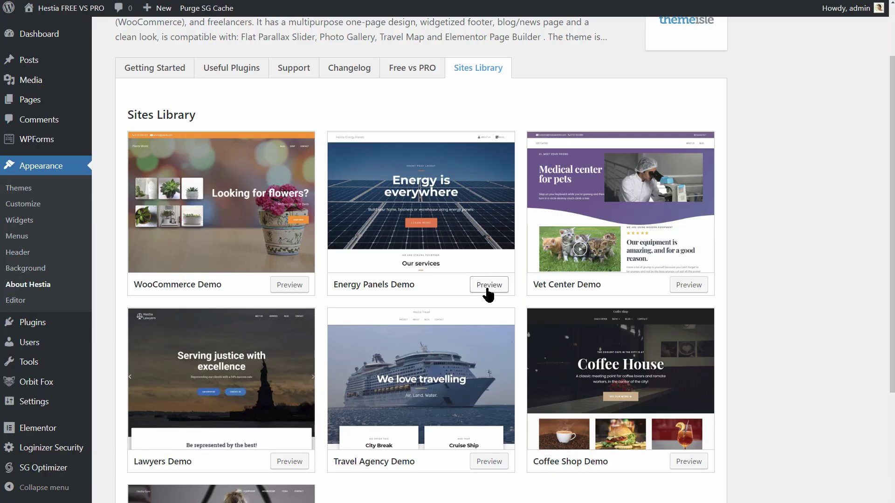
{"action": "left_click", "coordinate": [487, 288]}
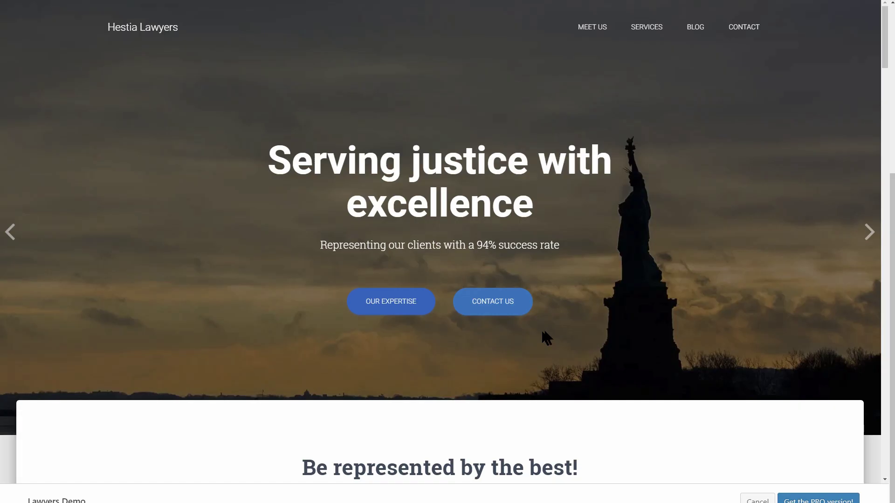
{"action": "key", "text": "Escape"}
{"action": "left_click", "coordinate": [485, 280]}
{"action": "key", "text": "Escape"}
Preview the Coffee Shop demo, then the Gym Demo, and advance its hero slider.
{"action": "left_click", "coordinate": [687, 285]}
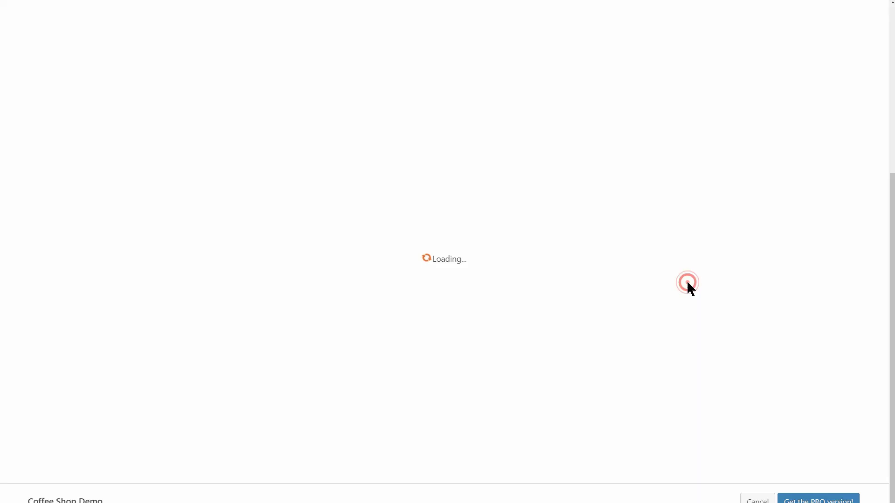
{"action": "key", "text": "Escape"}
{"action": "left_click", "coordinate": [284, 456]}
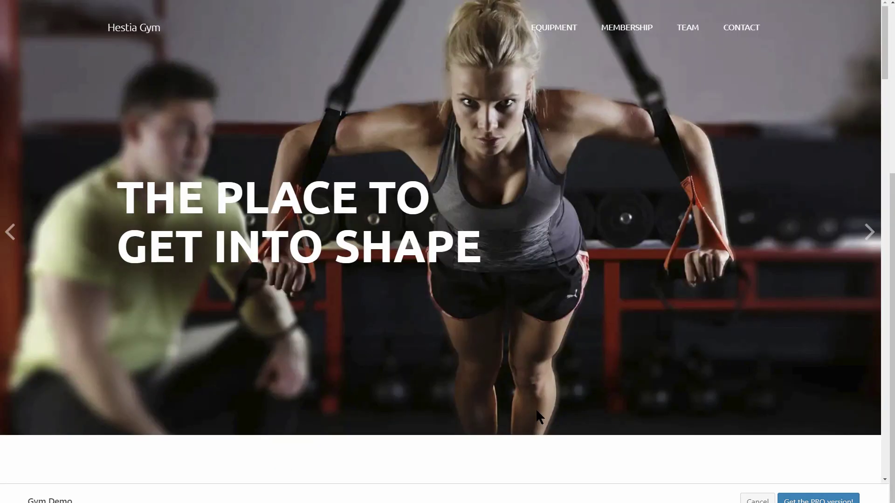
{"action": "left_click", "coordinate": [866, 235]}
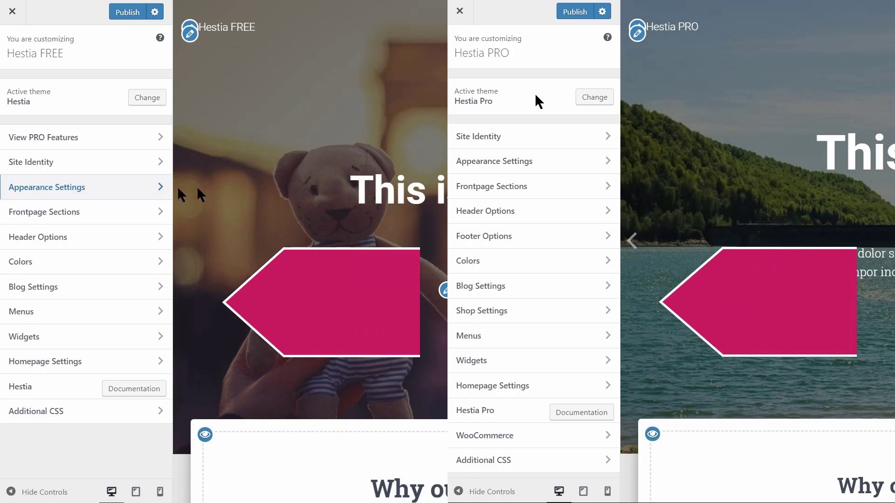
Open Appearance Settings > Typography in both the FREE and PRO customizers.
{"action": "left_click", "coordinate": [156, 186]}
{"action": "left_click", "coordinate": [582, 156]}
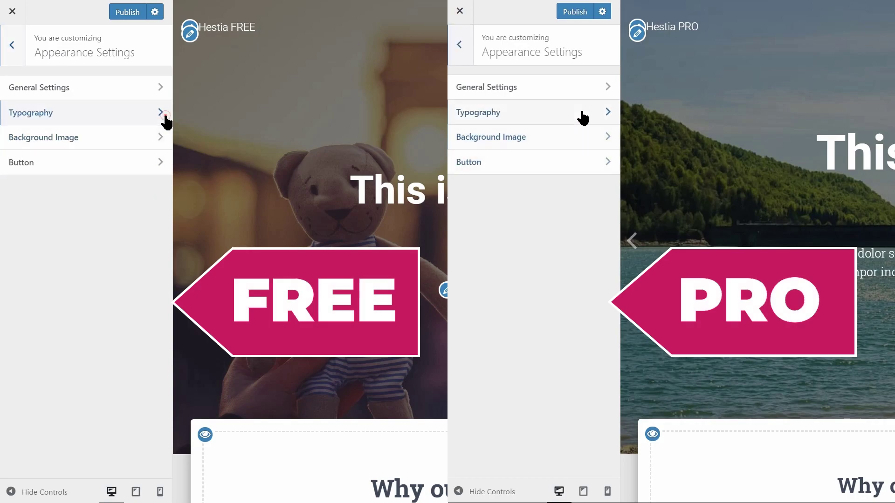
{"action": "left_click", "coordinate": [165, 116]}
{"action": "left_click", "coordinate": [582, 113]}
Check the headings and body Font Family dropdowns in both customizers, keeping Default.
{"action": "left_click", "coordinate": [567, 122]}
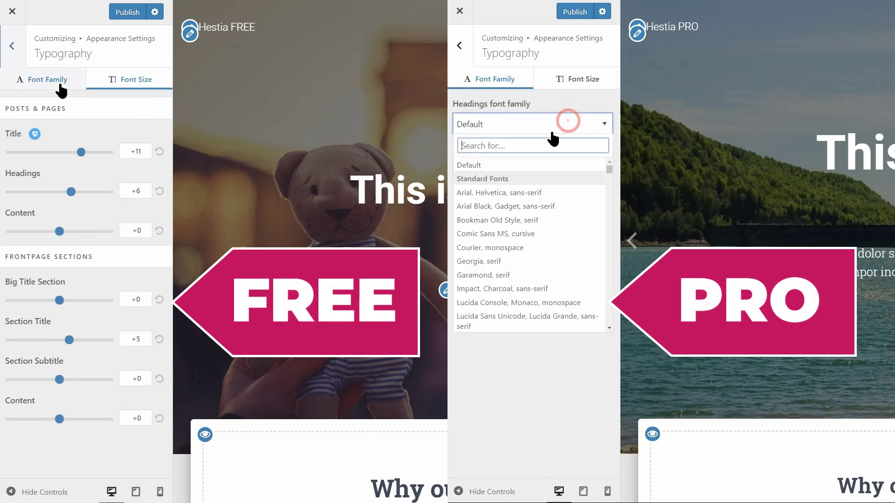
{"action": "left_click", "coordinate": [57, 82]}
{"action": "left_click", "coordinate": [524, 167]}
{"action": "left_click", "coordinate": [75, 124]}
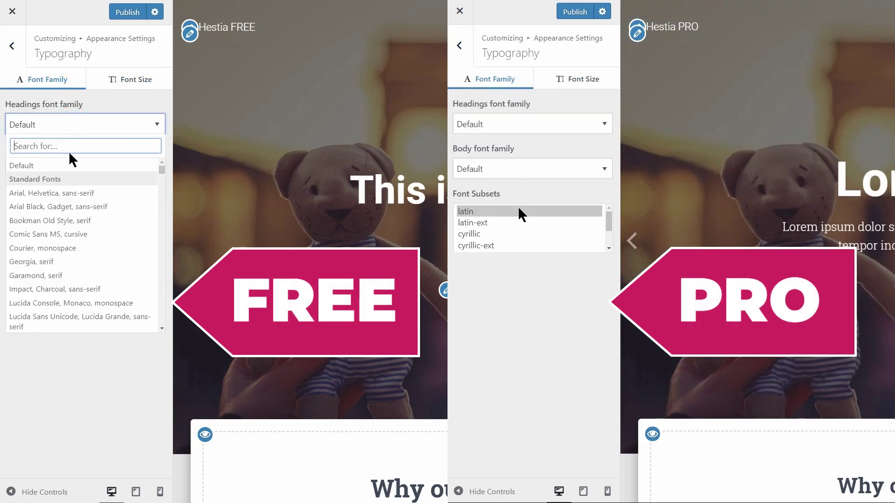
{"action": "left_click", "coordinate": [70, 168]}
{"action": "left_click", "coordinate": [517, 173]}
{"action": "left_click", "coordinate": [504, 212]}
{"action": "left_click", "coordinate": [75, 172]}
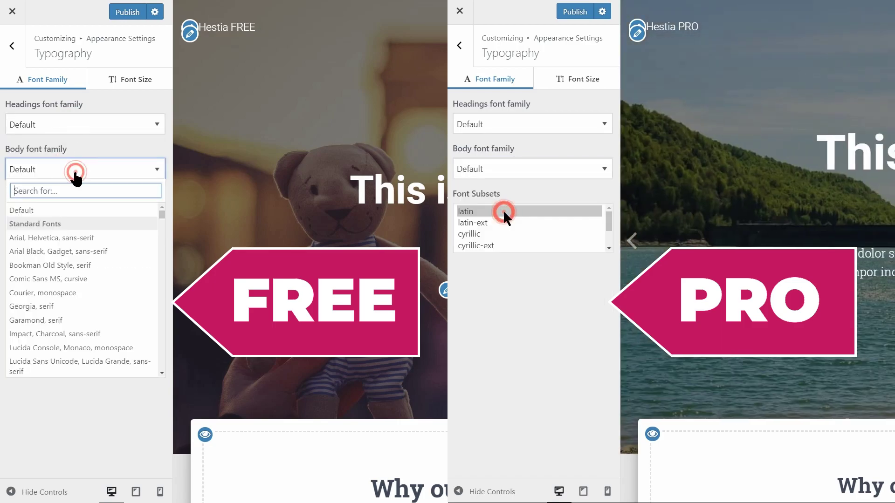
{"action": "left_click", "coordinate": [60, 212]}
{"action": "scroll", "coordinate": [503, 216], "scroll_direction": "down", "scroll_amount": 1}
{"action": "scroll", "coordinate": [503, 216], "scroll_direction": "up", "scroll_amount": 1}
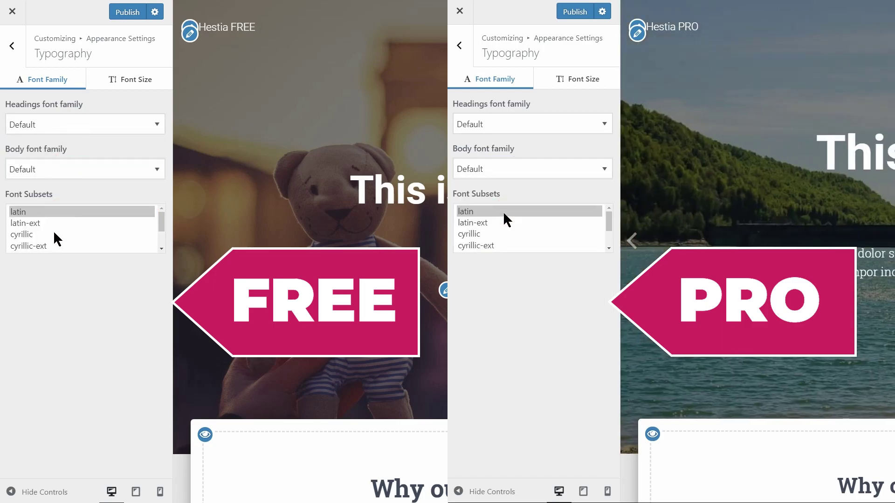
Show Font Size settings in both customizers and toggle FREE's preview to tablet and back.
{"action": "left_click", "coordinate": [127, 82]}
{"action": "left_click", "coordinate": [578, 80]}
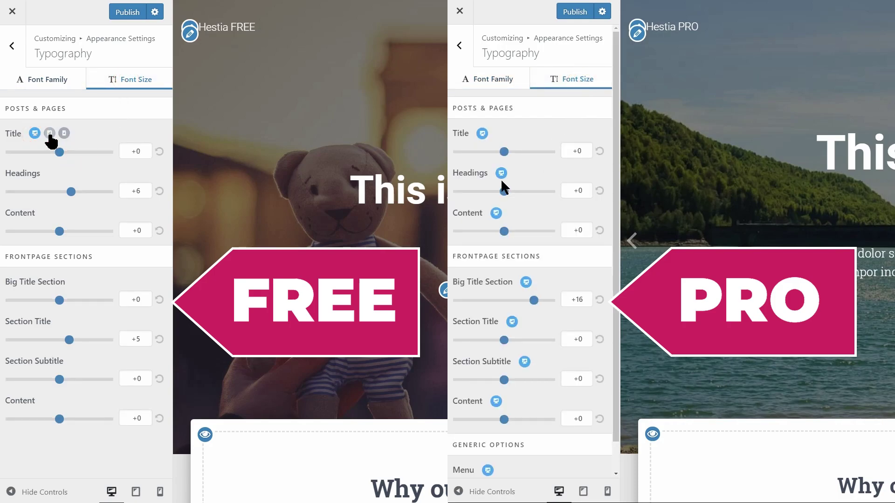
{"action": "left_click", "coordinate": [49, 134]}
{"action": "left_click", "coordinate": [35, 134]}
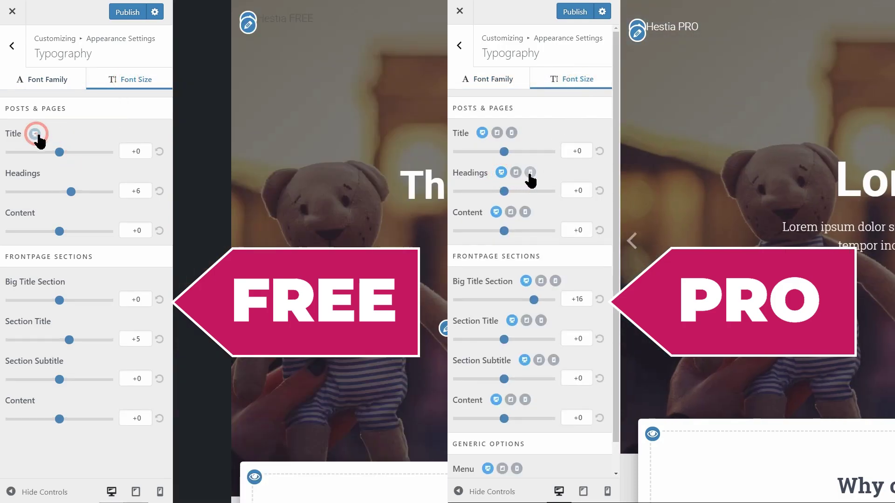
Adjust headings, Big Title, section title and subtitle sizes, then raise Pro's Menu size to +16.
{"action": "left_click_drag", "start_coordinate": [69, 192], "coordinate": [57, 196]}
{"action": "left_click_drag", "start_coordinate": [505, 189], "coordinate": [525, 196]}
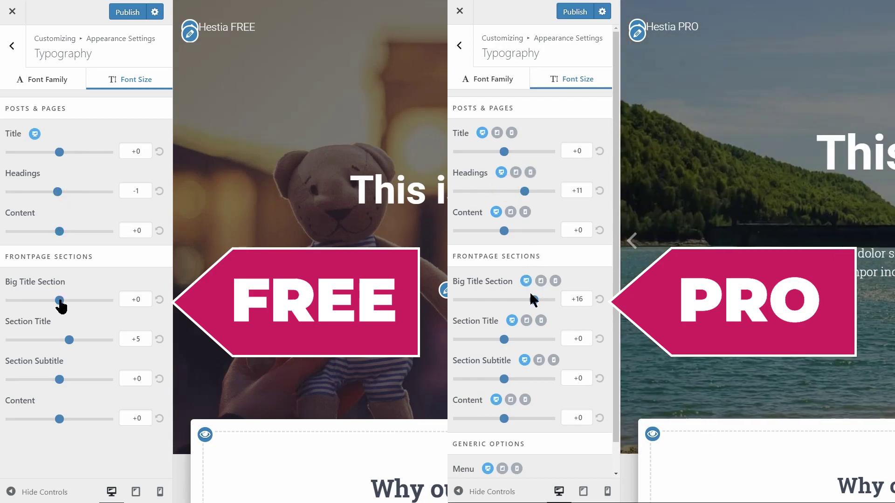
{"action": "left_click_drag", "start_coordinate": [59, 301], "coordinate": [62, 298]}
{"action": "left_click_drag", "start_coordinate": [533, 298], "coordinate": [523, 299]}
{"action": "left_click_drag", "start_coordinate": [62, 298], "coordinate": [58, 302]}
{"action": "left_click_drag", "start_coordinate": [522, 298], "coordinate": [506, 300]}
{"action": "mouse_move", "coordinate": [68, 340]}
{"action": "left_mouse_down"}
{"action": "mouse_move", "coordinate": [48, 345]}
{"action": "mouse_move", "coordinate": [73, 340]}
{"action": "left_mouse_up"}
{"action": "left_click_drag", "start_coordinate": [504, 339], "coordinate": [492, 340]}
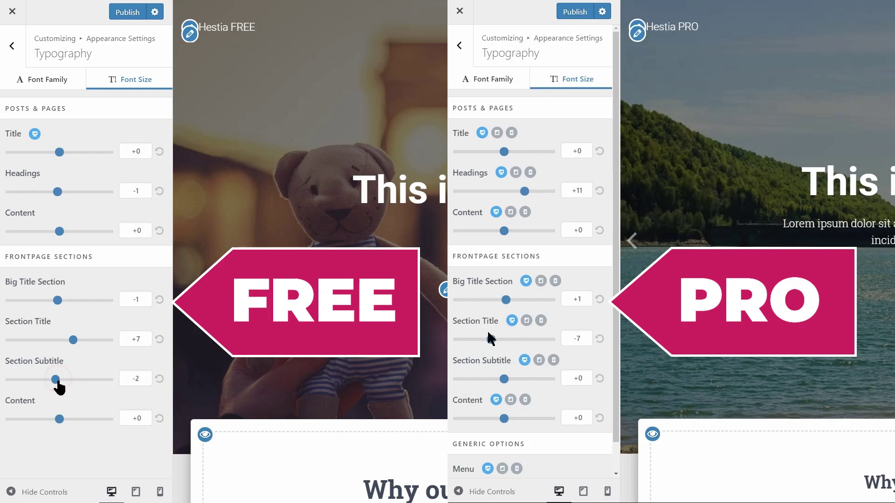
{"action": "left_click_drag", "start_coordinate": [56, 380], "coordinate": [62, 380]}
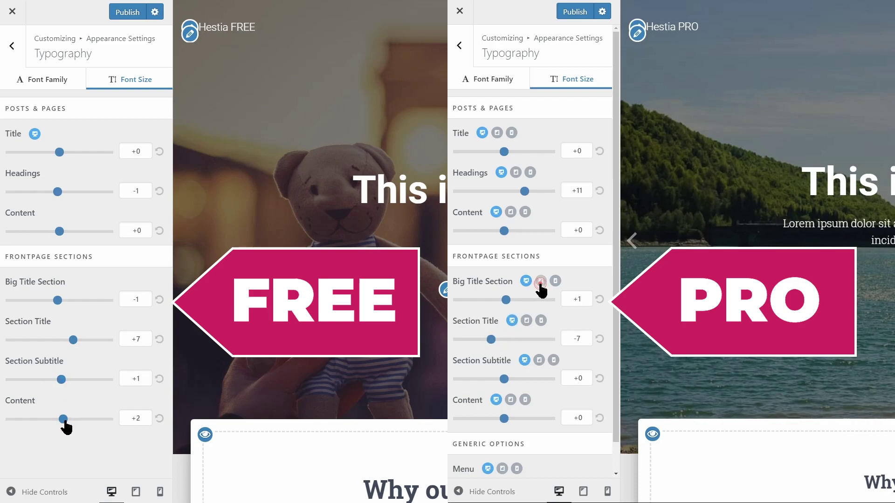
{"action": "left_click", "coordinate": [554, 282]}
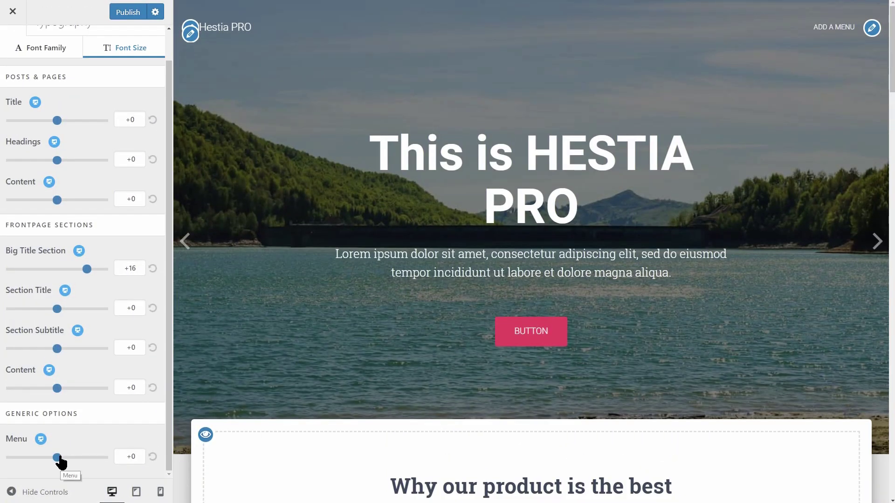
{"action": "left_click_drag", "start_coordinate": [33, 462], "coordinate": [89, 465]}
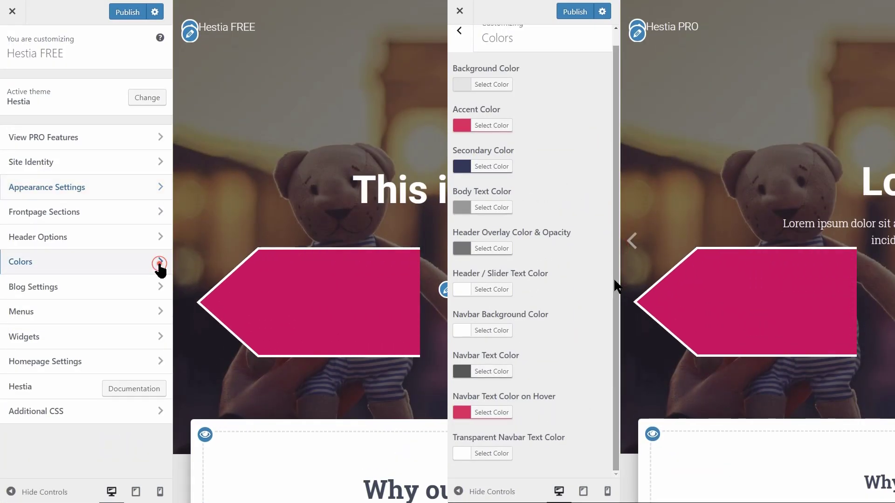
Open Free's Colors and preview its background and accent colour pickers.
{"action": "left_click", "coordinate": [159, 264]}
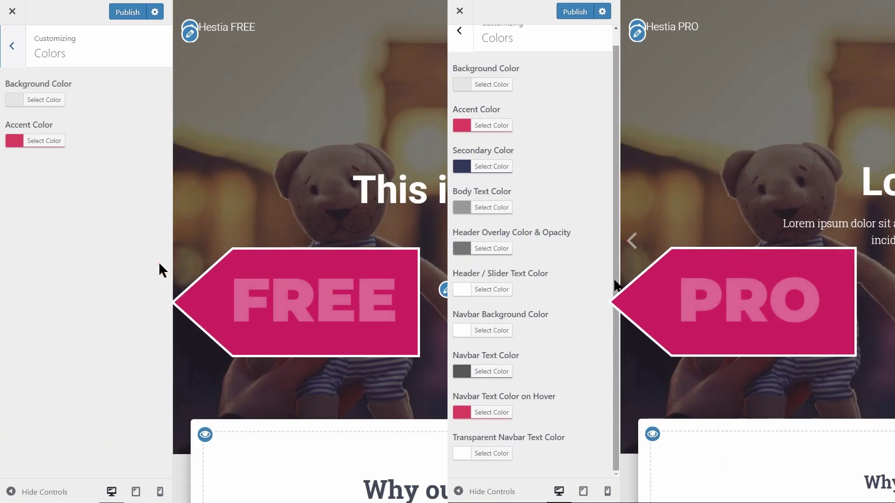
{"action": "left_click", "coordinate": [44, 100]}
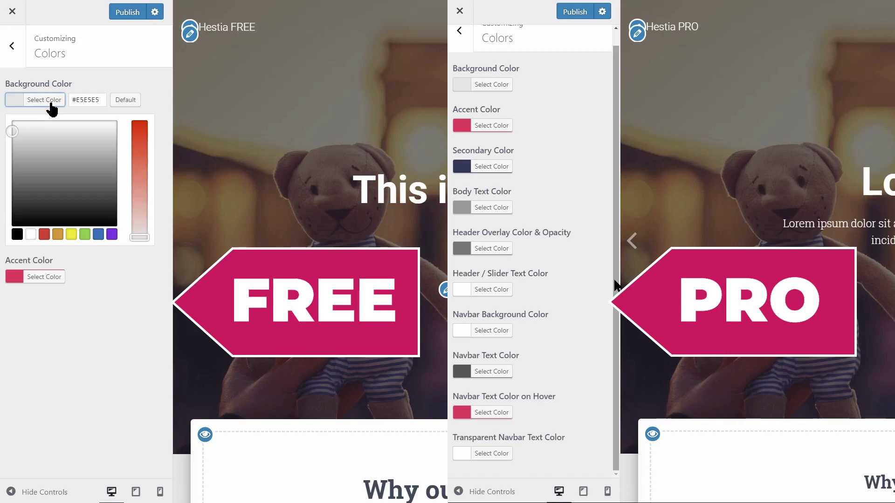
{"action": "left_click", "coordinate": [52, 101]}
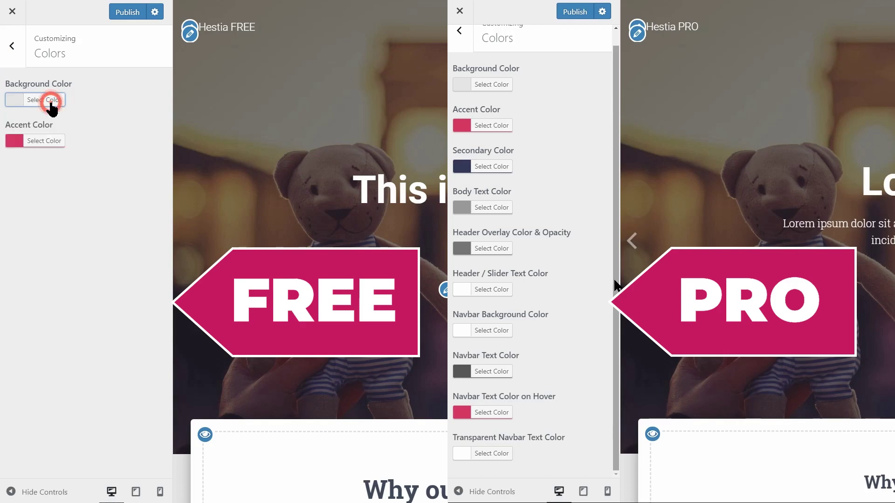
{"action": "left_click", "coordinate": [40, 145]}
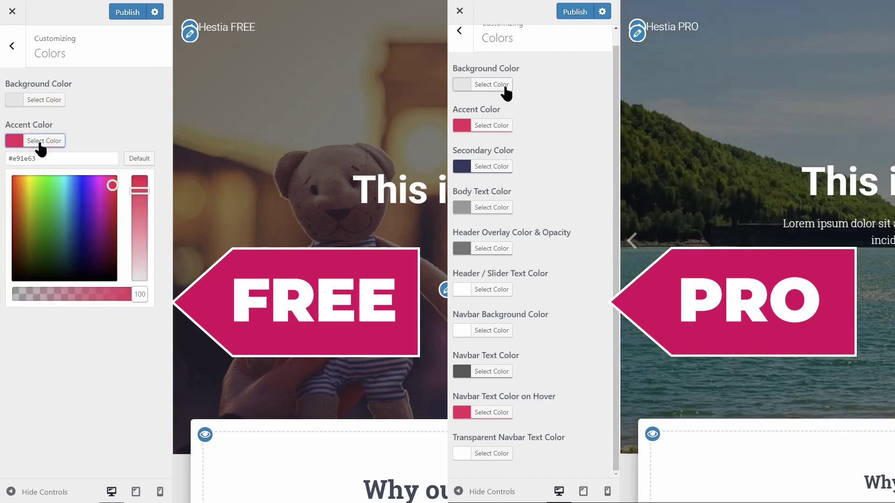
{"action": "left_click", "coordinate": [497, 169]}
Preview Pro's secondary, body text, header overlay, header/slider text and navbar text colour pickers.
{"action": "left_click", "coordinate": [41, 143]}
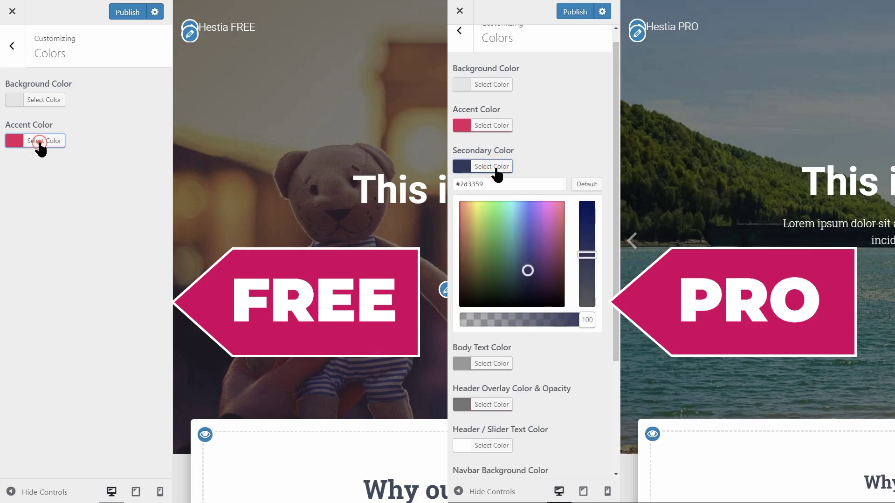
{"action": "left_click", "coordinate": [496, 169]}
{"action": "left_click", "coordinate": [491, 208]}
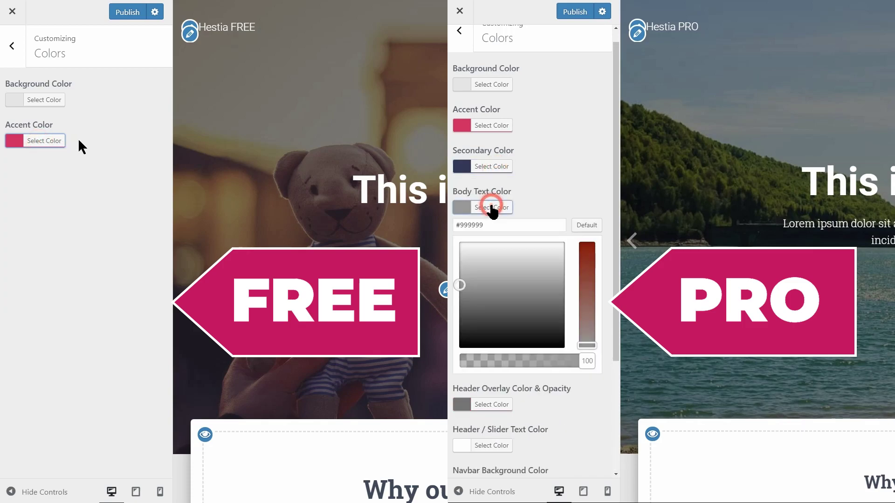
{"action": "left_click", "coordinate": [492, 208]}
{"action": "left_click", "coordinate": [489, 250]}
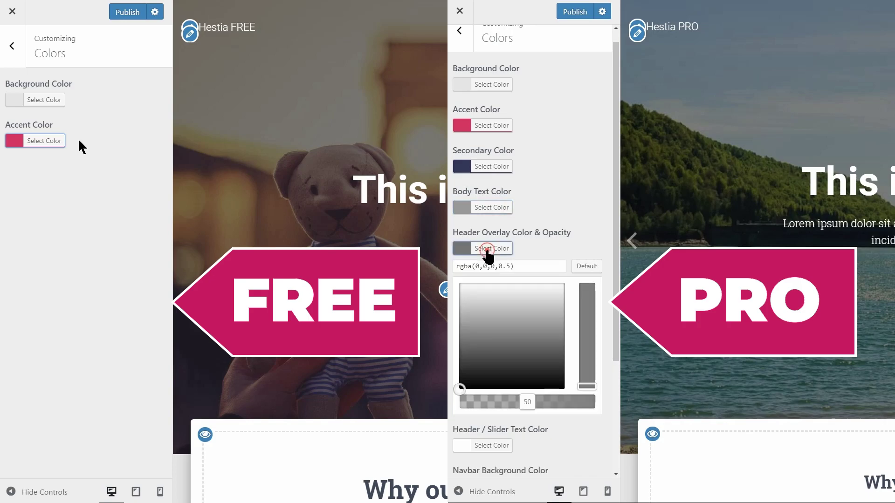
{"action": "left_click", "coordinate": [488, 252]}
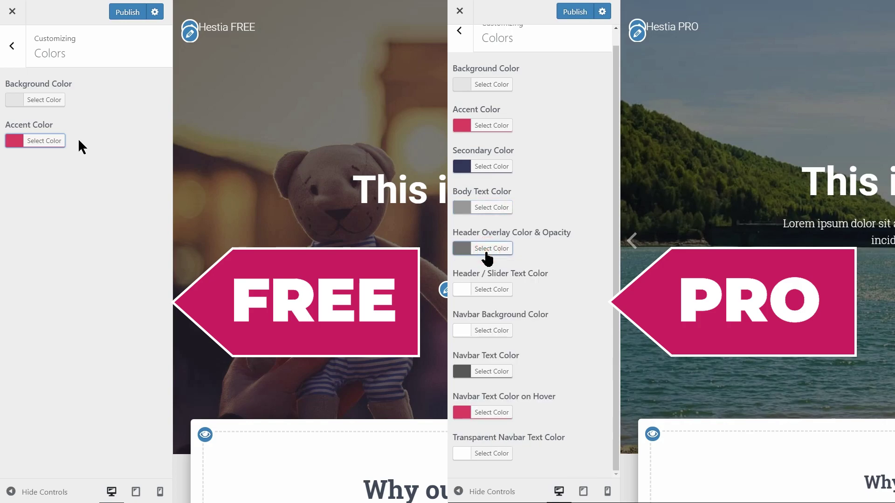
{"action": "left_click", "coordinate": [490, 290]}
{"action": "left_click", "coordinate": [490, 290]}
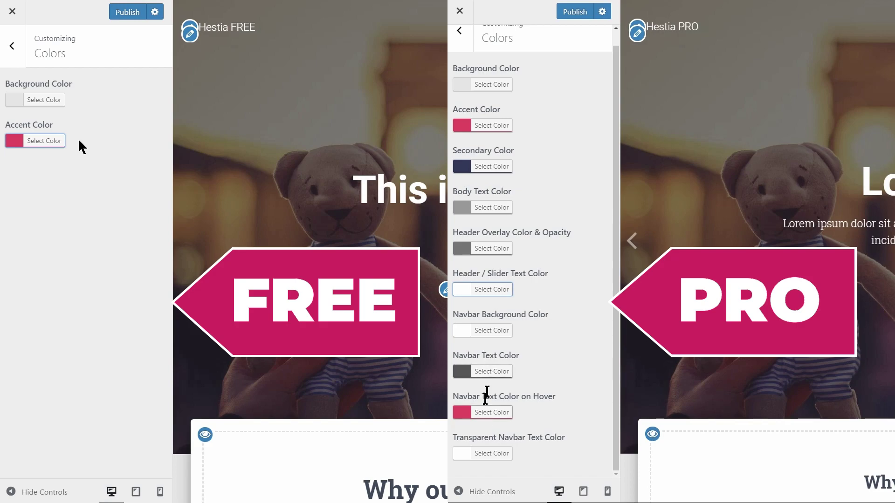
{"action": "left_click", "coordinate": [493, 372]}
{"action": "left_click", "coordinate": [492, 372]}
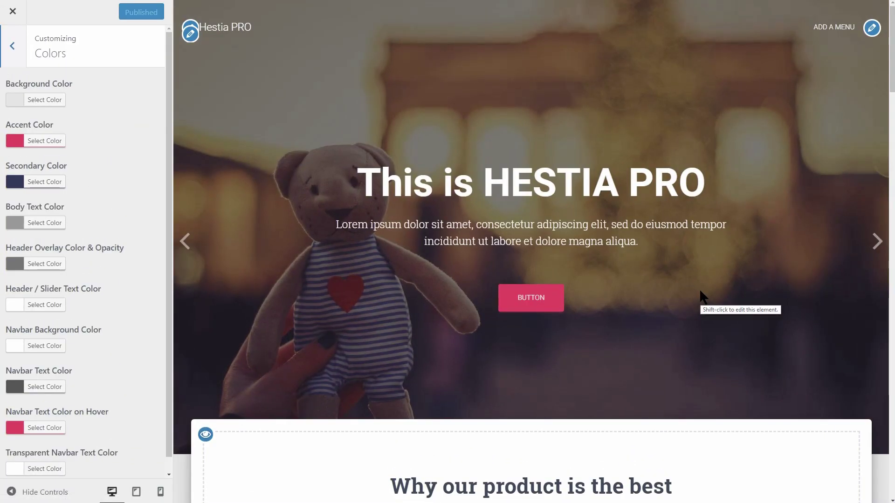
Scroll down the Pro preview and back up to see its colours.
{"action": "scroll", "coordinate": [699, 295], "scroll_direction": "down", "scroll_amount": 6}
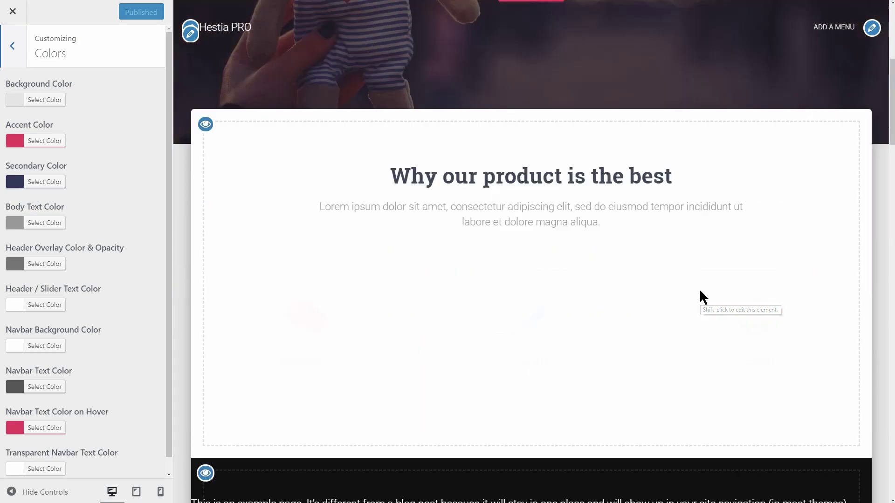
{"action": "scroll", "coordinate": [701, 297], "scroll_direction": "down", "scroll_amount": 10}
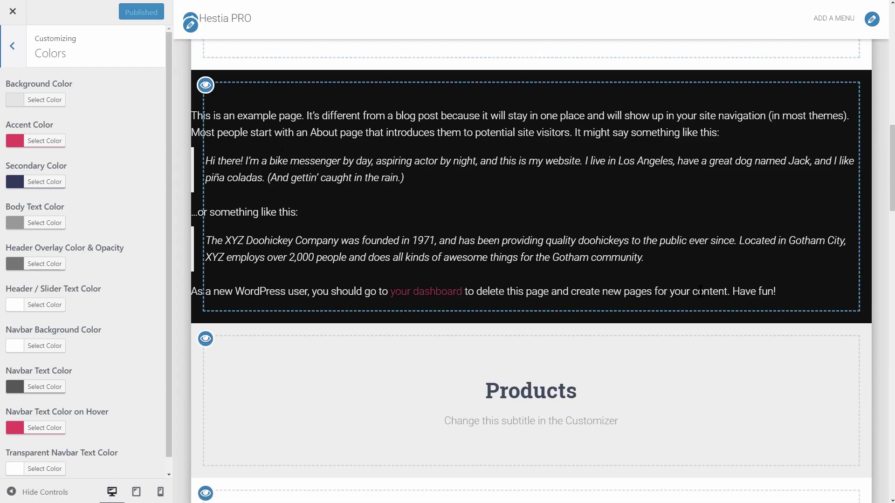
{"action": "scroll", "coordinate": [701, 292], "scroll_direction": "down", "scroll_amount": 6}
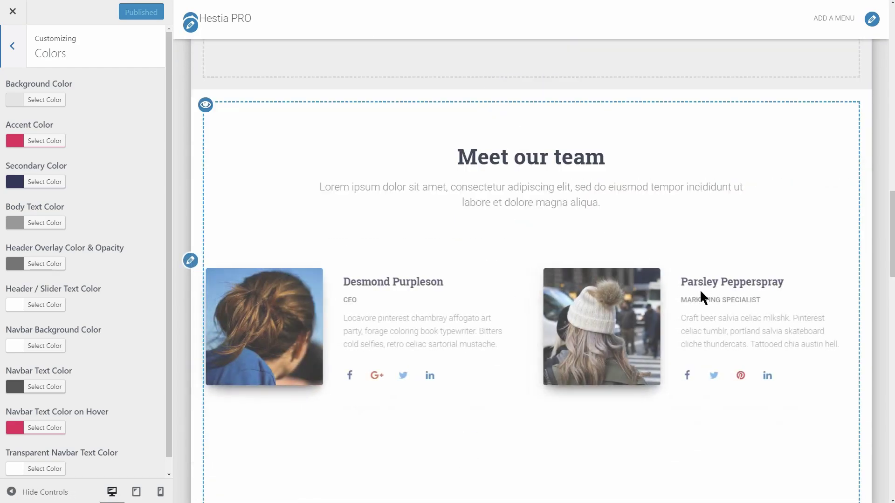
{"action": "scroll", "coordinate": [701, 297], "scroll_direction": "down", "scroll_amount": 6}
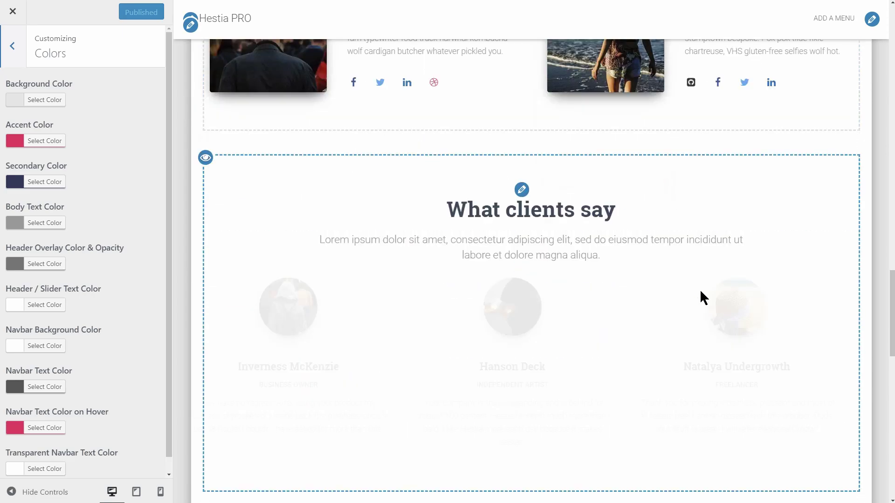
{"action": "scroll", "coordinate": [701, 294], "scroll_direction": "down", "scroll_amount": 8}
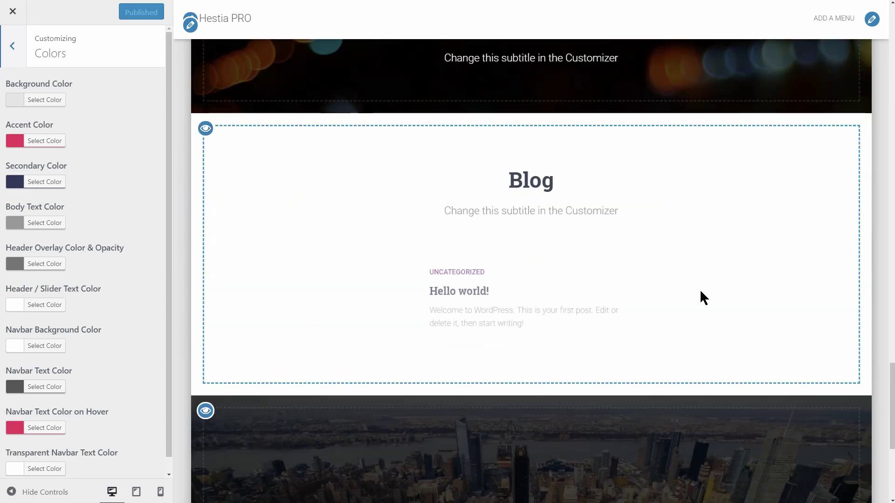
{"action": "scroll", "coordinate": [700, 289], "scroll_direction": "down", "scroll_amount": 3}
{"action": "scroll", "coordinate": [700, 290], "scroll_direction": "up", "scroll_amount": 12}
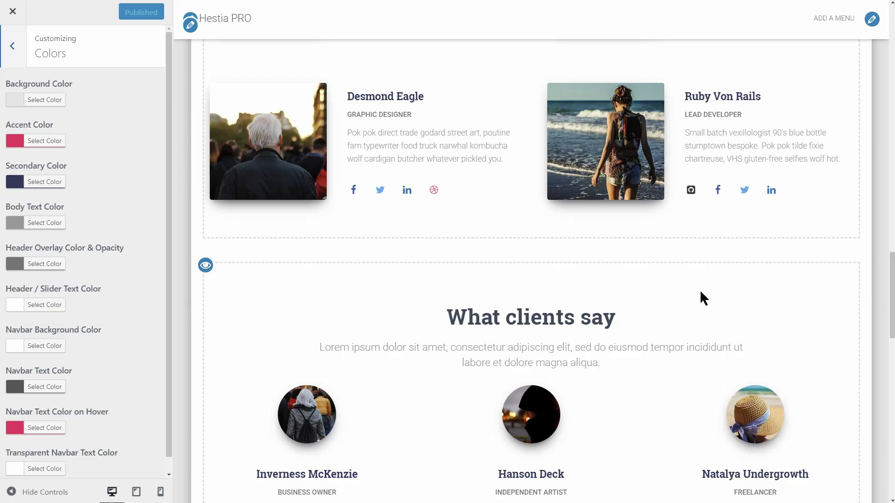
{"action": "scroll", "coordinate": [700, 291], "scroll_direction": "up", "scroll_amount": 5}
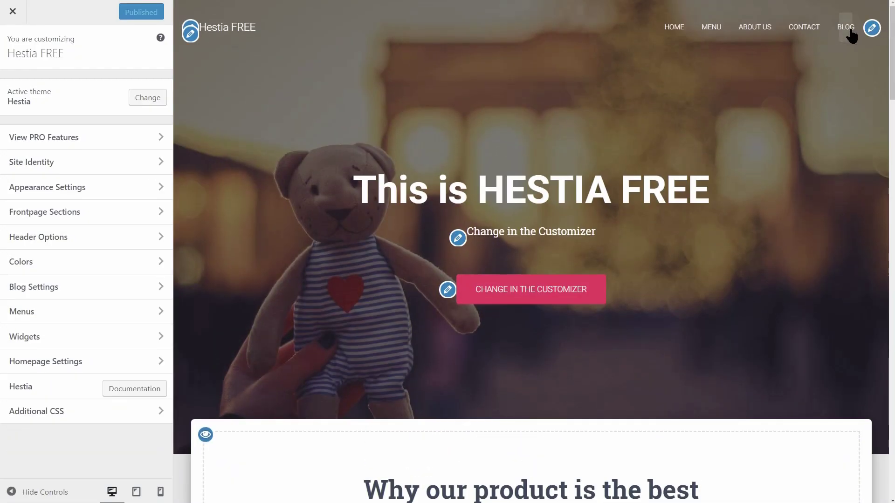
Load the Blog page, set Blog Sidebar Layout to right sidebar and disable Enable Sharing Icons.
{"action": "left_click", "coordinate": [846, 28]}
{"action": "left_click", "coordinate": [156, 187]}
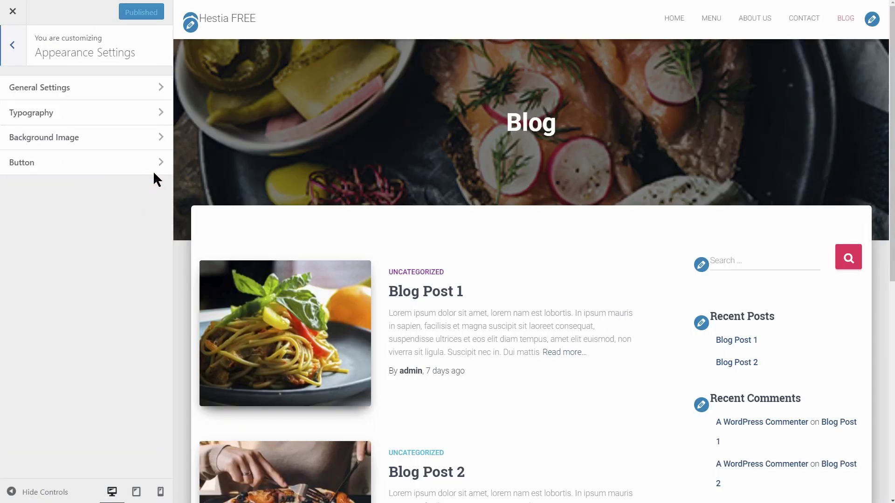
{"action": "left_click", "coordinate": [159, 89]}
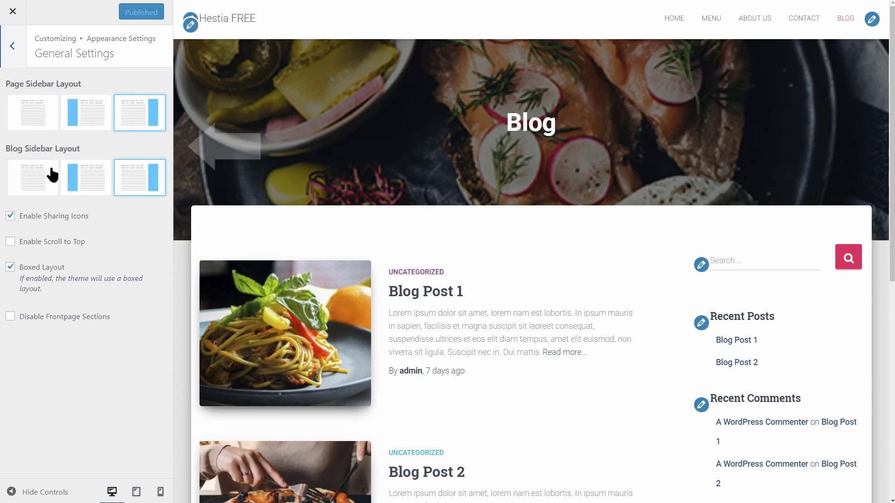
{"action": "left_click", "coordinate": [38, 178]}
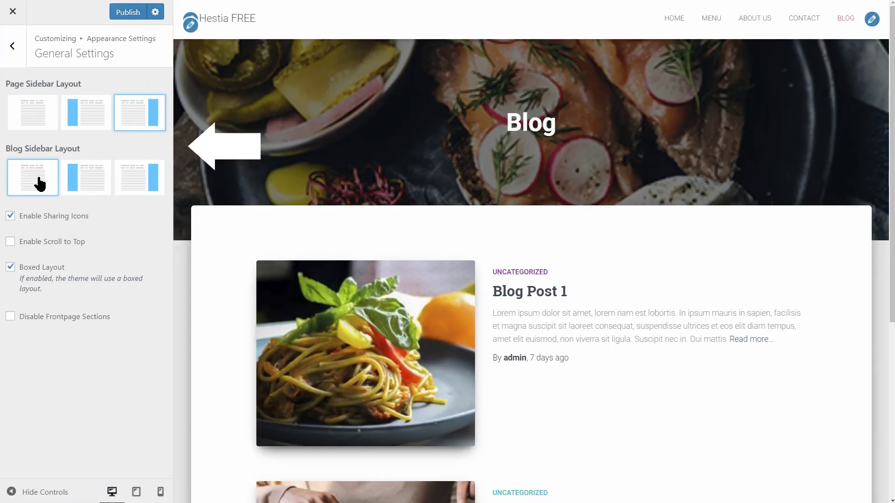
{"action": "left_click", "coordinate": [72, 187]}
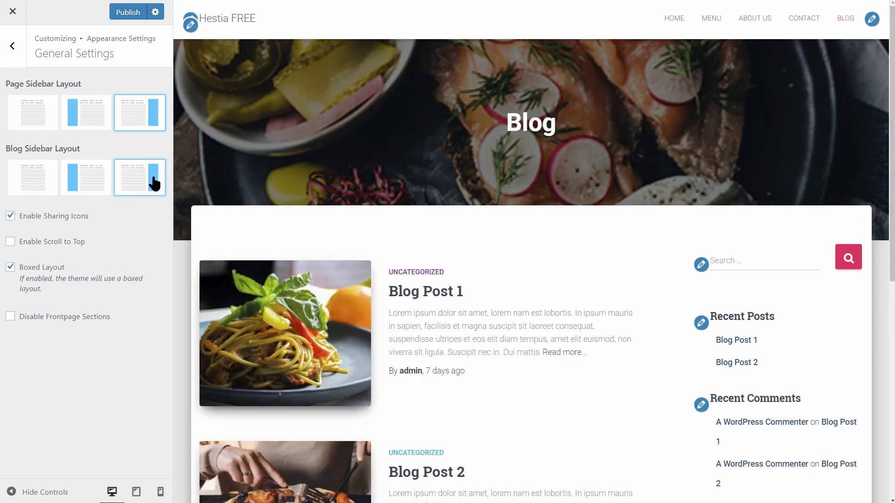
{"action": "left_click", "coordinate": [10, 216]}
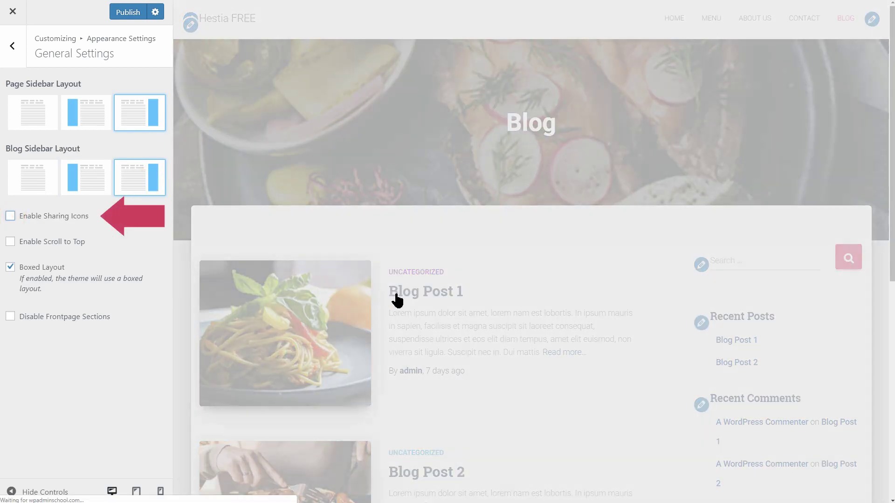
{"action": "left_click", "coordinate": [402, 293]}
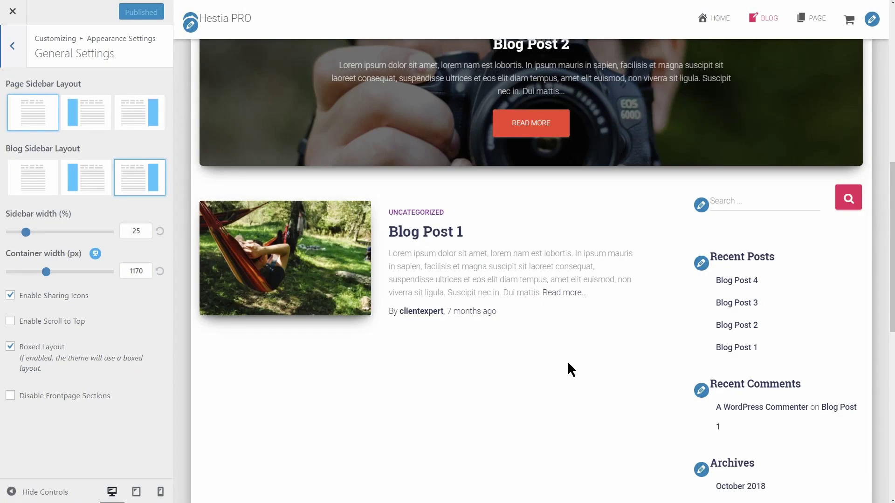
{"action": "scroll", "coordinate": [568, 364], "scroll_direction": "down", "scroll_amount": 2}
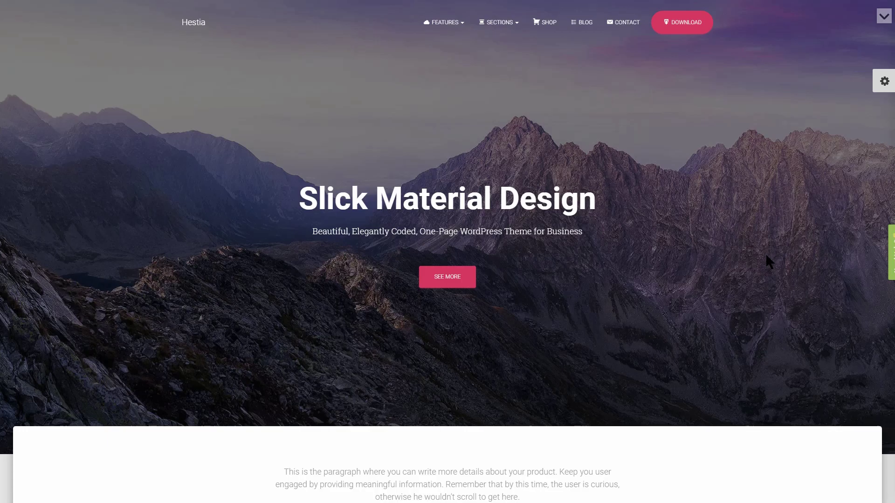
Scroll the Hestia Pro demo past Products and Portfolio down to Meet our team.
{"action": "scroll", "coordinate": [766, 256], "scroll_direction": "down", "scroll_amount": 5}
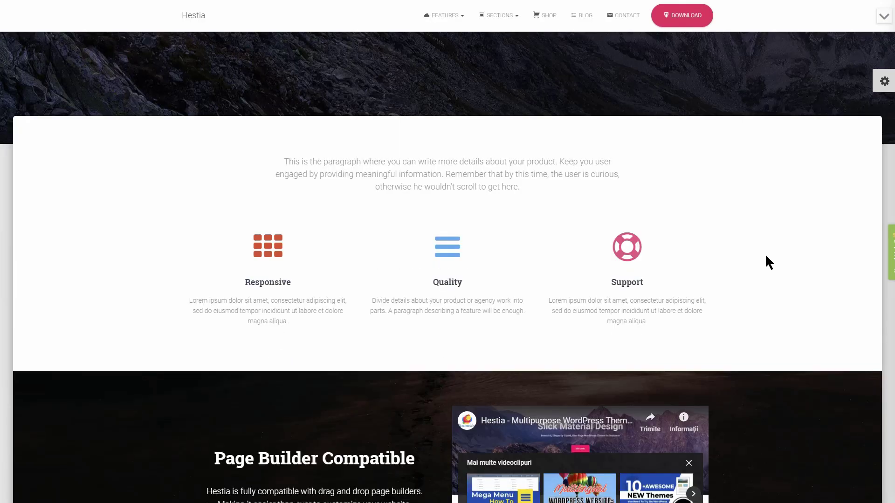
{"action": "scroll", "coordinate": [766, 257], "scroll_direction": "down", "scroll_amount": 8}
{"action": "scroll", "coordinate": [766, 262], "scroll_direction": "down", "scroll_amount": 5}
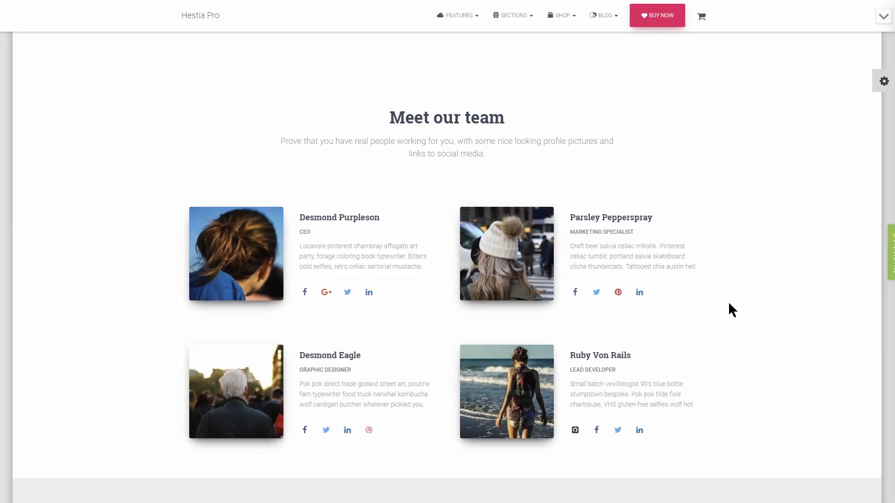
{"action": "scroll", "coordinate": [728, 301], "scroll_direction": "down", "scroll_amount": 5}
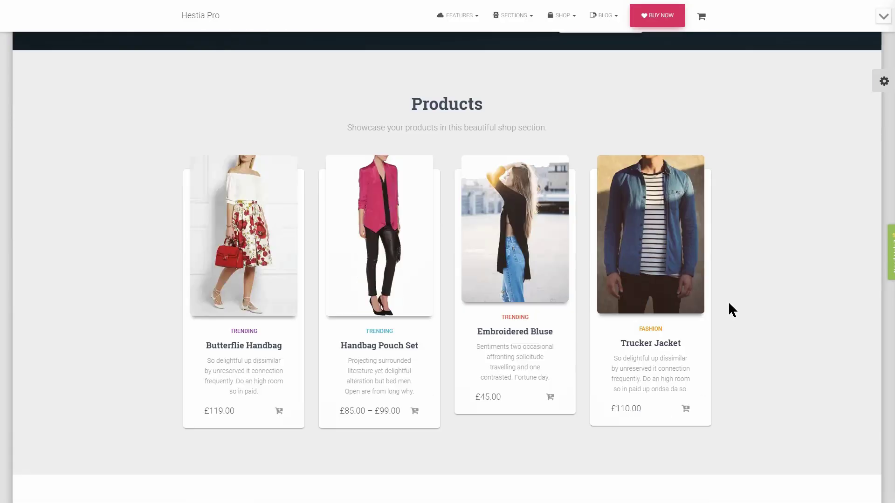
{"action": "scroll", "coordinate": [729, 304], "scroll_direction": "down", "scroll_amount": 5}
{"action": "scroll", "coordinate": [729, 304], "scroll_direction": "down", "scroll_amount": 5}
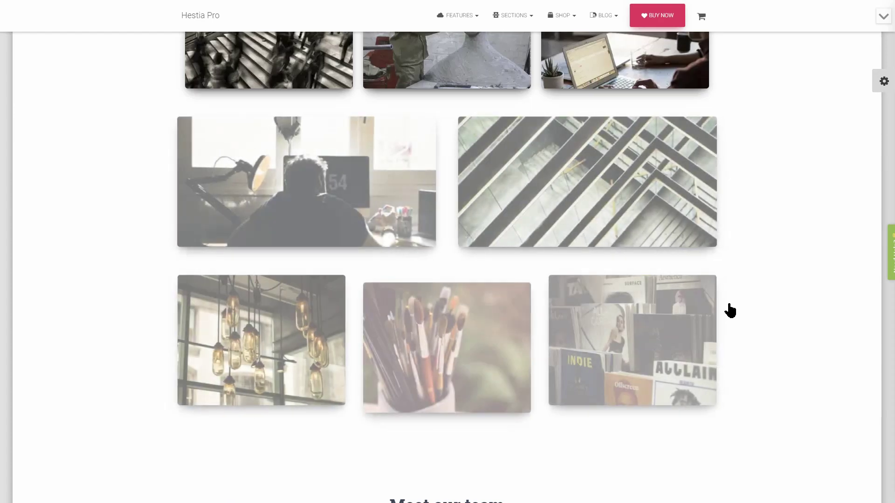
{"action": "scroll", "coordinate": [730, 310], "scroll_direction": "down", "scroll_amount": 6}
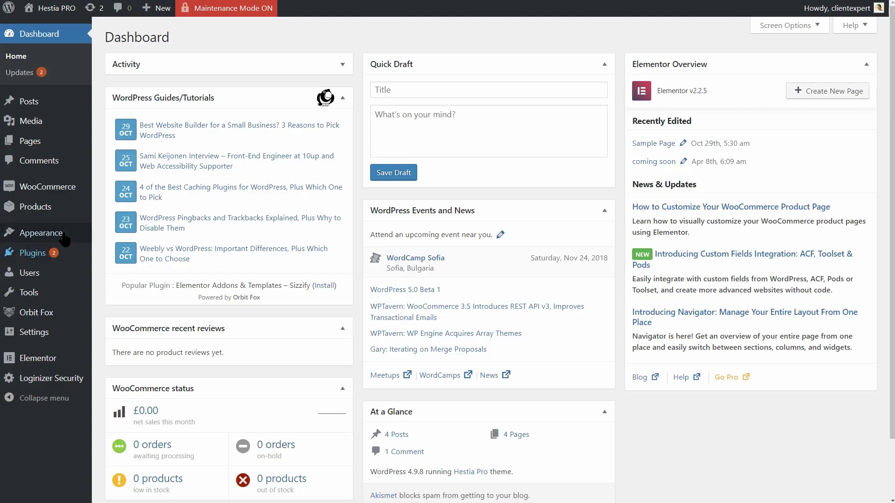
{"action": "mouse_move", "coordinate": [70, 236]}
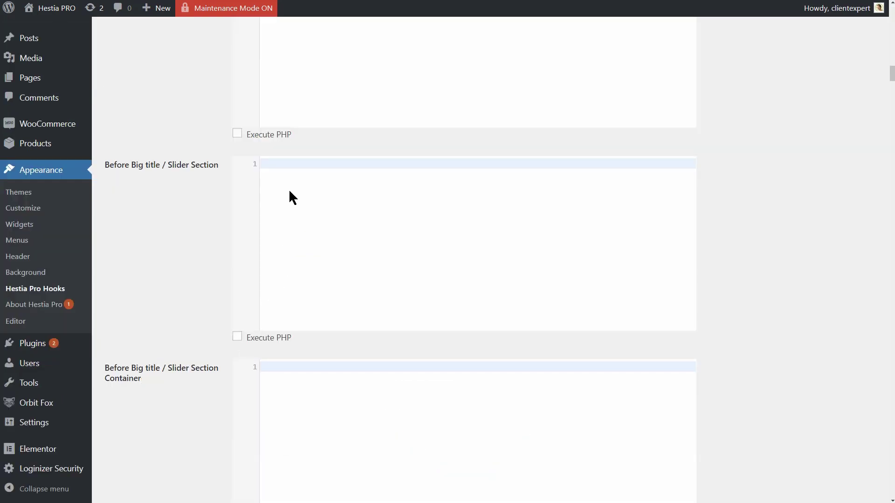
On Hestia Pro Hooks, move past the Big title hooks into the After Big title / Slider Section Container field.
{"action": "left_click", "coordinate": [289, 190]}
{"action": "scroll", "coordinate": [290, 192], "scroll_direction": "down", "scroll_amount": 1}
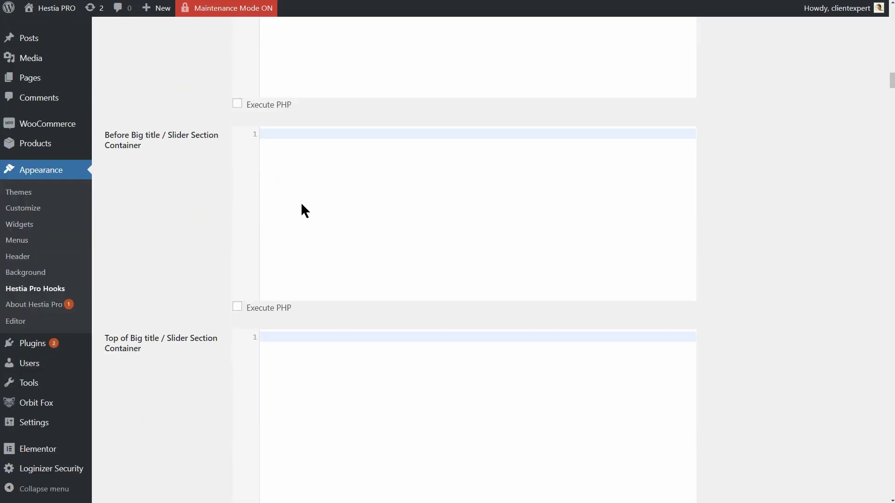
{"action": "scroll", "coordinate": [308, 228], "scroll_direction": "down", "scroll_amount": 3}
{"action": "left_click", "coordinate": [321, 261]}
{"action": "scroll", "coordinate": [321, 262], "scroll_direction": "down", "scroll_amount": 10}
{"action": "left_click", "coordinate": [583, 187]}
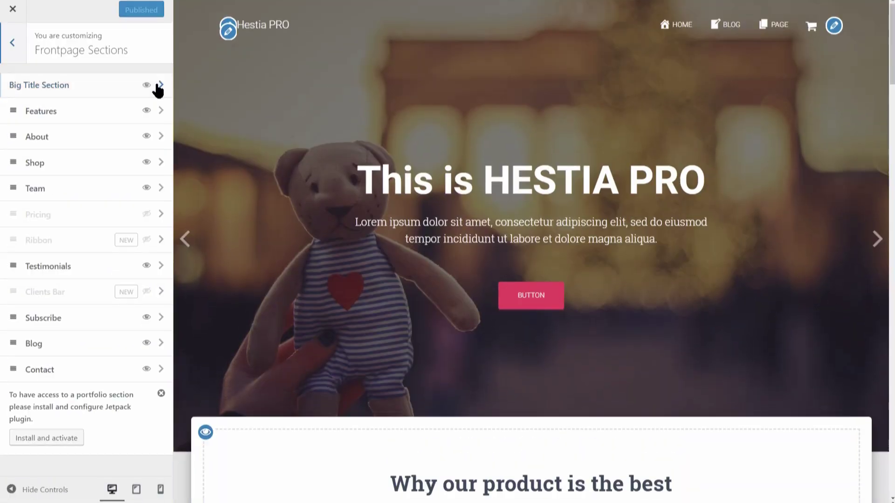
Set the Big Title Section background to Video and paste a YouTube link as the header video.
{"action": "left_click", "coordinate": [156, 88]}
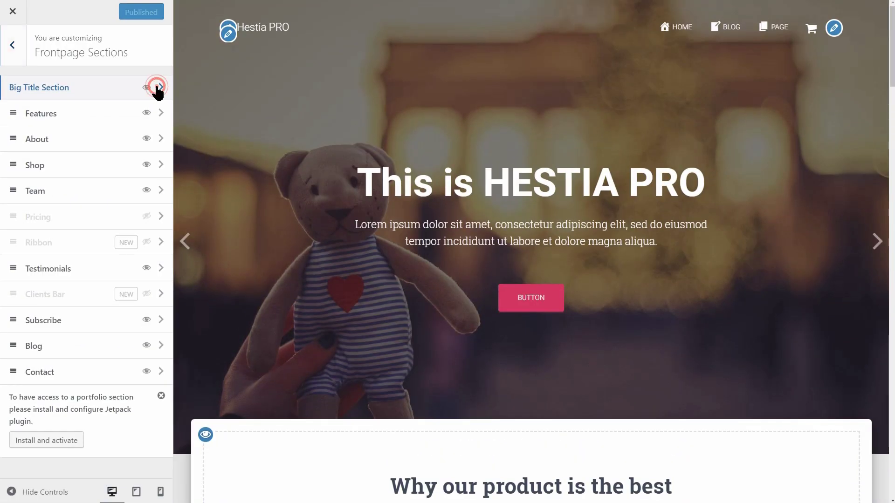
{"action": "left_click", "coordinate": [136, 147]}
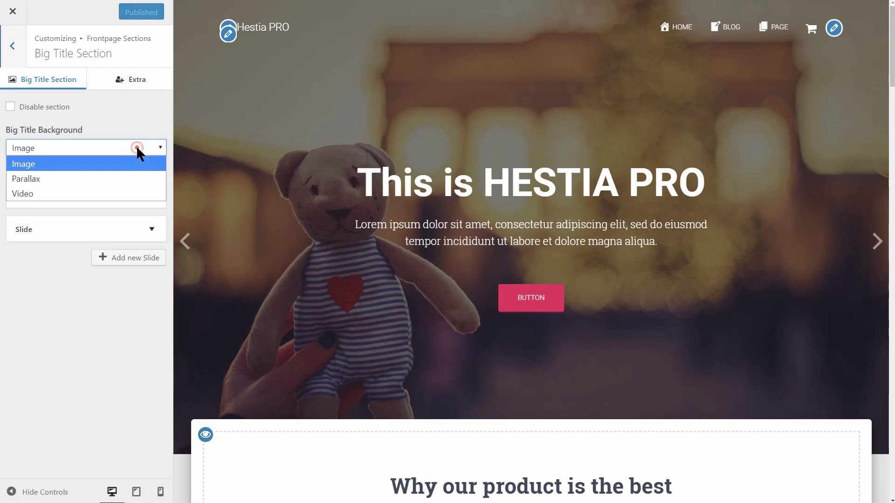
{"action": "left_click", "coordinate": [111, 191]}
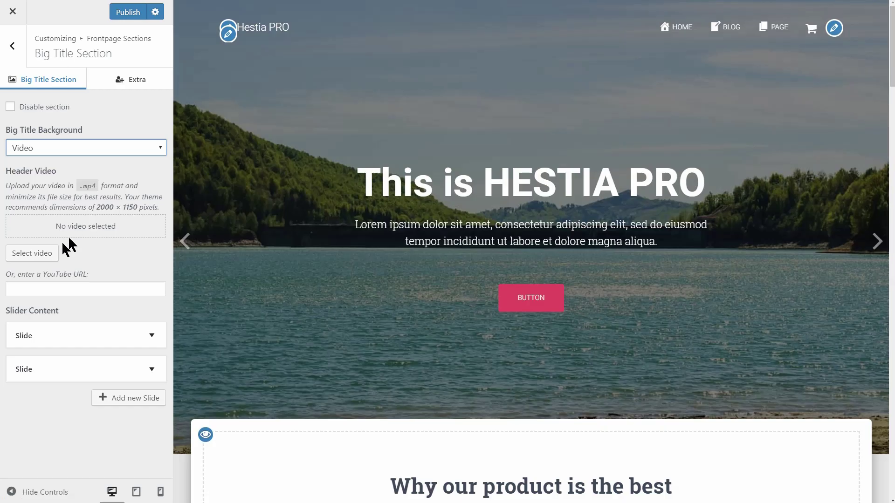
{"action": "left_click", "coordinate": [44, 253]}
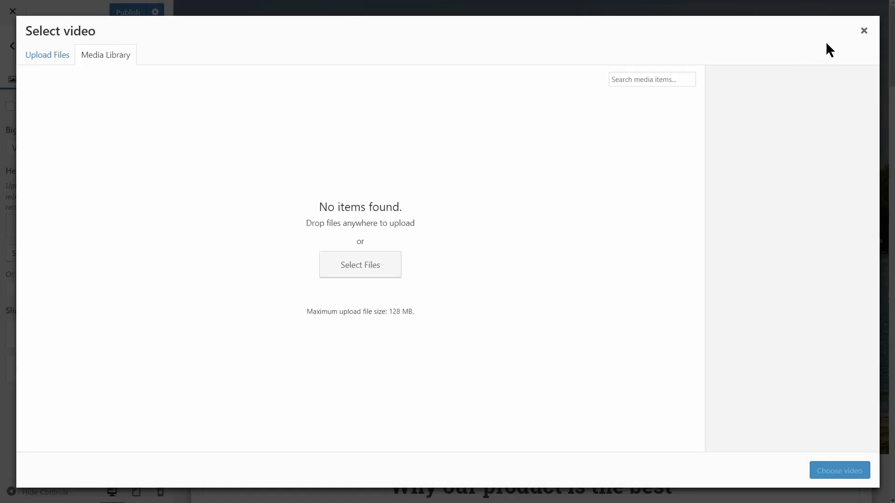
{"action": "left_click", "coordinate": [863, 32]}
{"action": "right_click", "coordinate": [41, 289]}
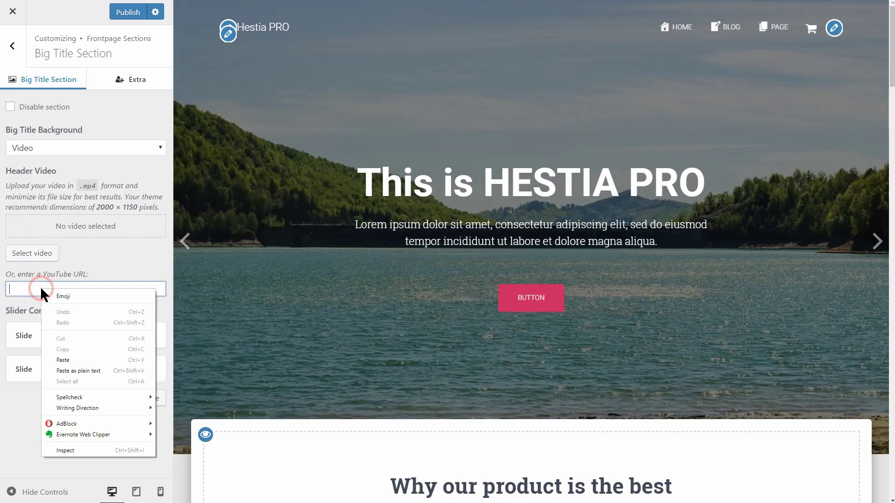
{"action": "left_click", "coordinate": [81, 350]}
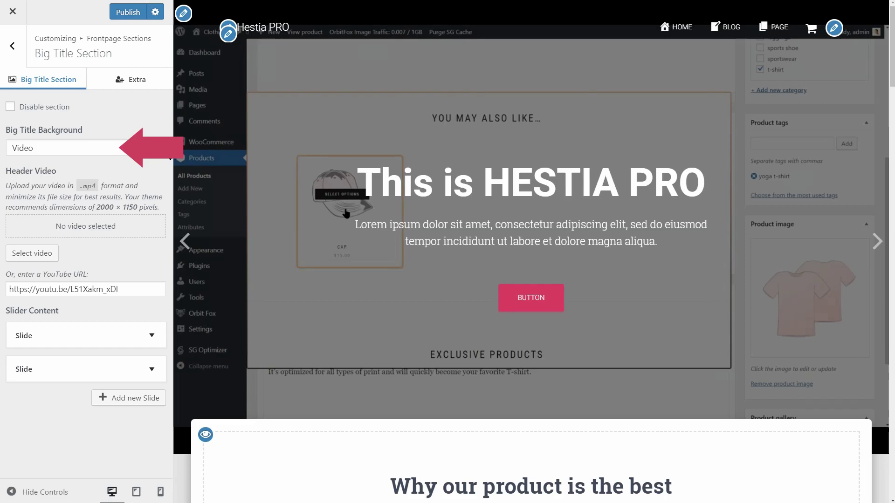
Switch the Big Title background back to Image and add a third and fourth slide.
{"action": "left_click", "coordinate": [145, 148]}
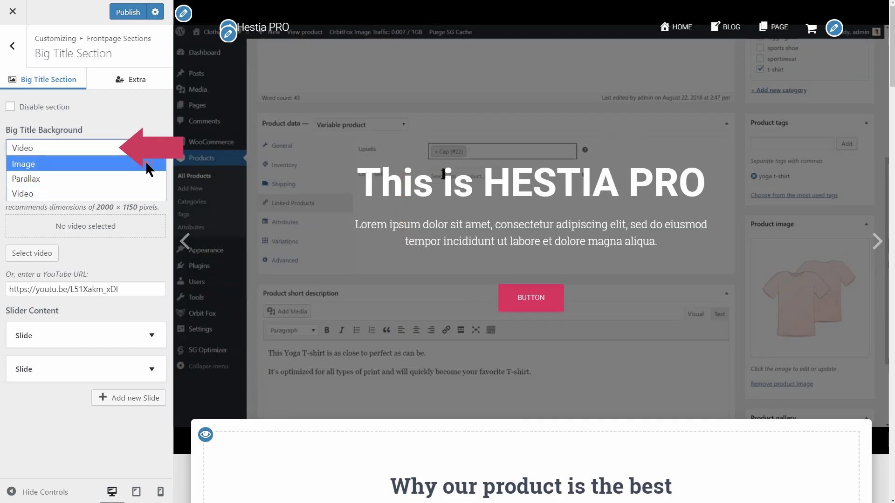
{"action": "left_click", "coordinate": [148, 165]}
{"action": "left_click", "coordinate": [144, 270]}
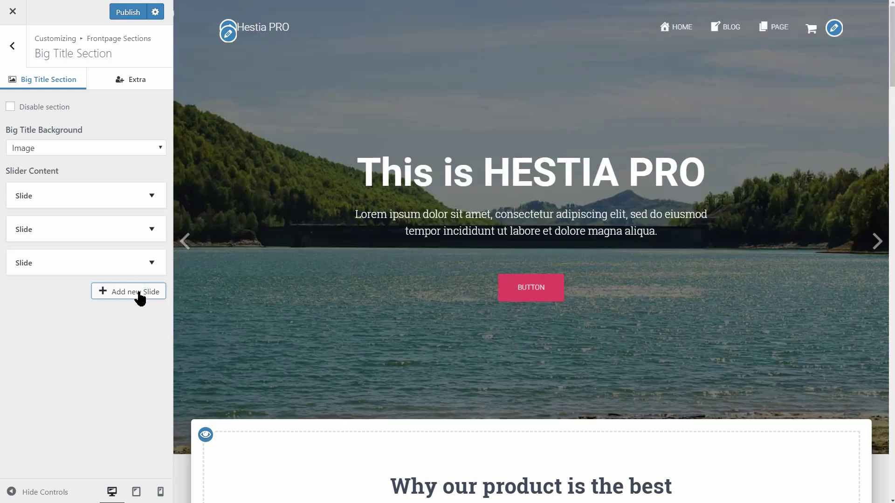
{"action": "left_click", "coordinate": [140, 297]}
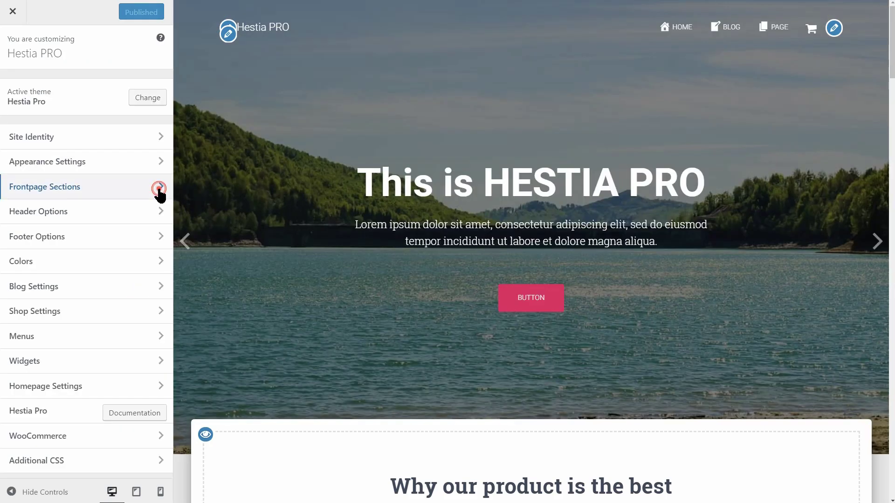
Set the Portfolio section's Number of Items to 5.
{"action": "left_click", "coordinate": [158, 186]}
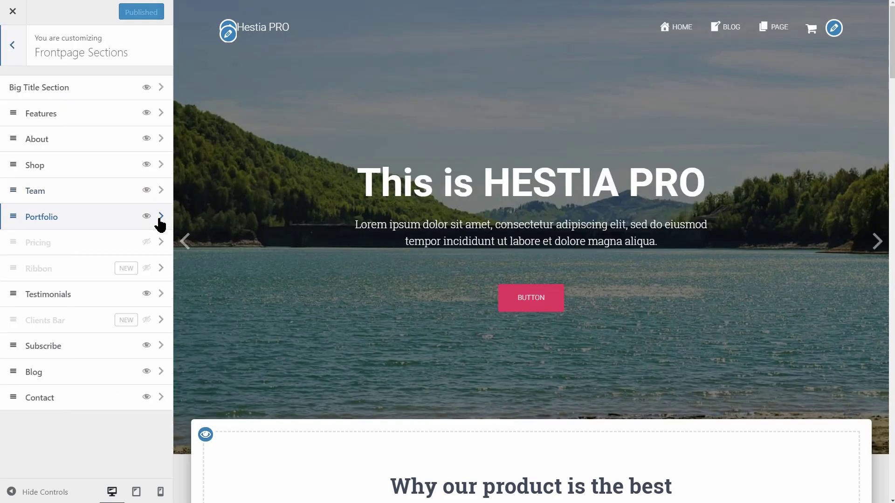
{"action": "left_click", "coordinate": [158, 216]}
{"action": "key", "text": "Up"}
{"action": "key", "text": "Up"}
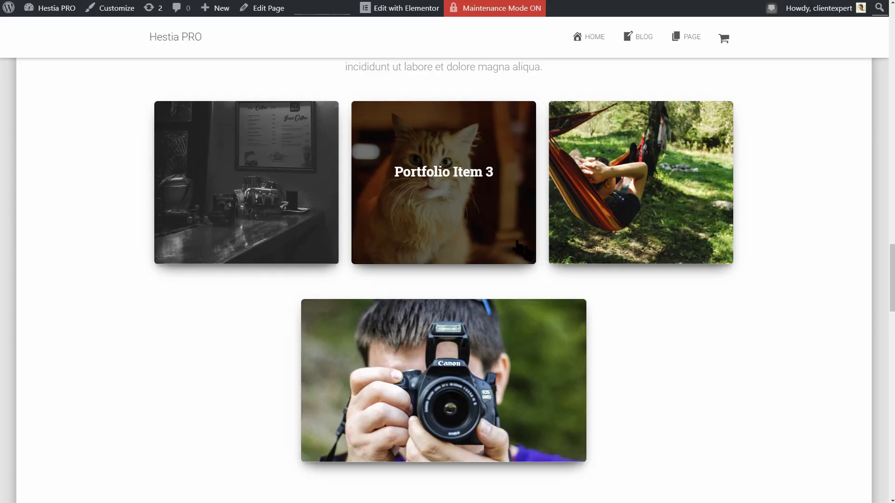
View the cat and hammock portfolio items in the lightbox, then open Pricing settings.
{"action": "left_click", "coordinate": [449, 209]}
{"action": "left_click", "coordinate": [681, 76]}
{"action": "left_click", "coordinate": [653, 159]}
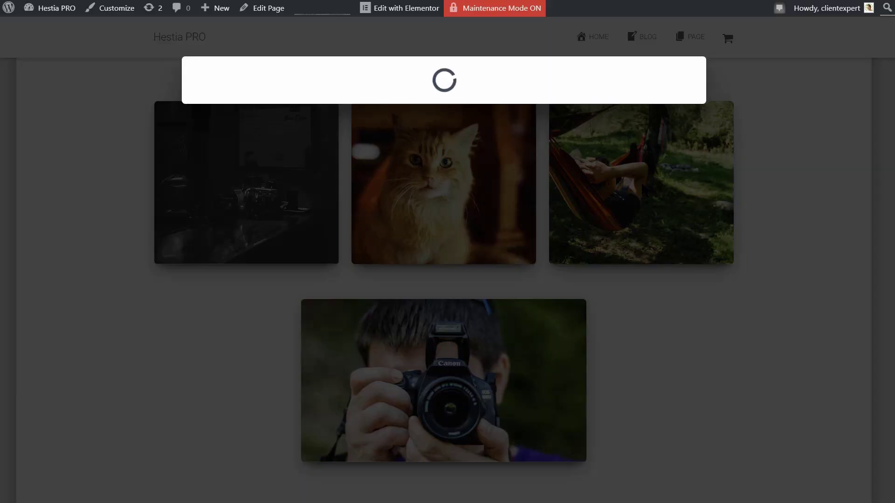
{"action": "left_click", "coordinate": [793, 173]}
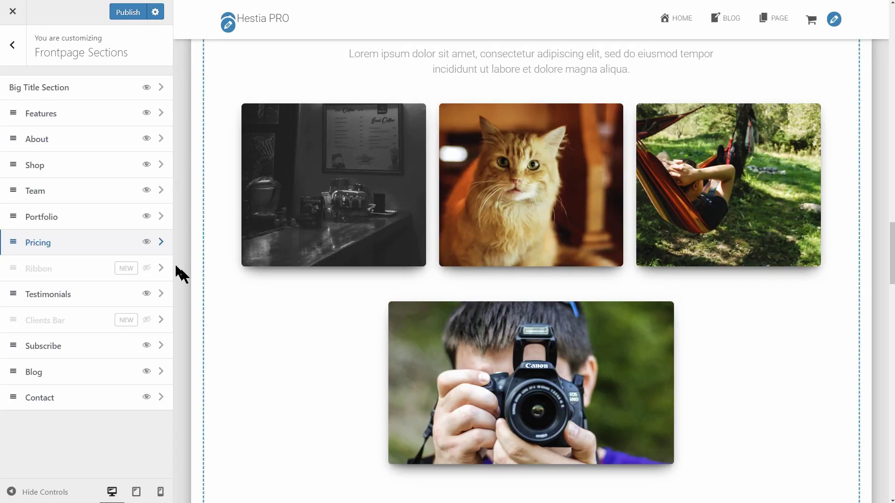
{"action": "left_click", "coordinate": [161, 243]}
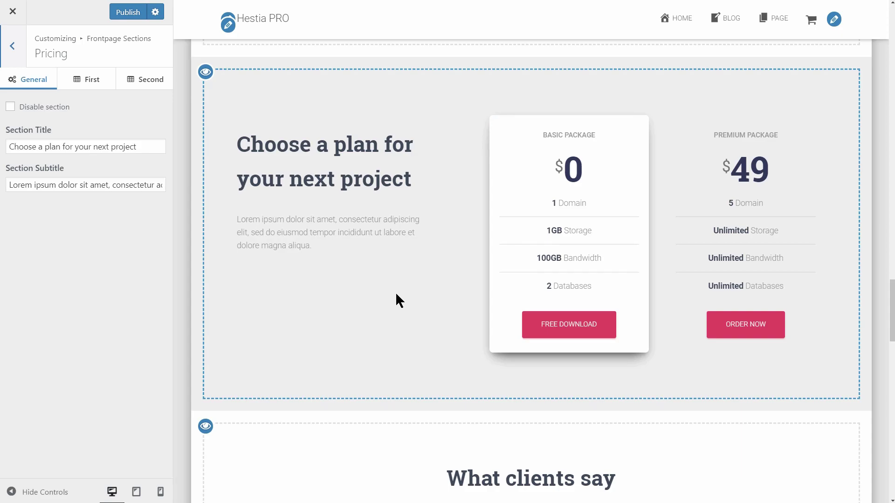
Return to the Frontpage Sections list and drag Pricing above Portfolio.
{"action": "left_click", "coordinate": [14, 48]}
{"action": "scroll", "coordinate": [399, 292], "scroll_direction": "up", "scroll_amount": 5}
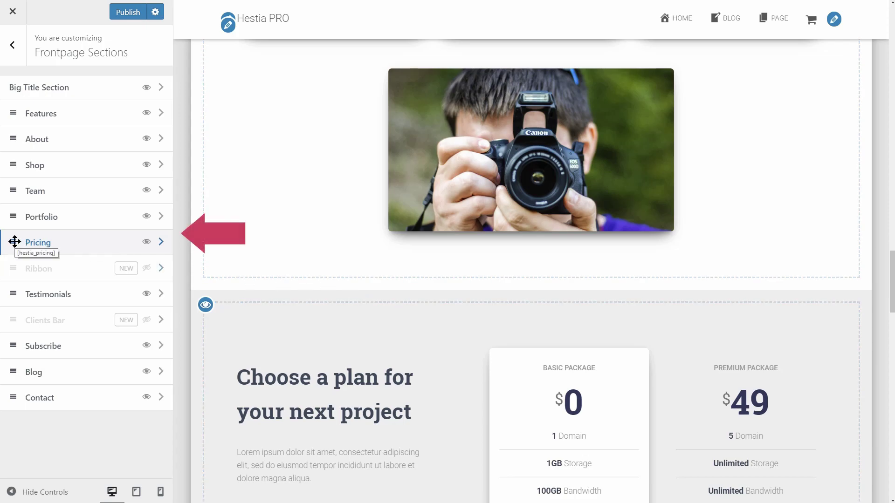
{"action": "left_click_drag", "start_coordinate": [15, 242], "coordinate": [15, 211]}
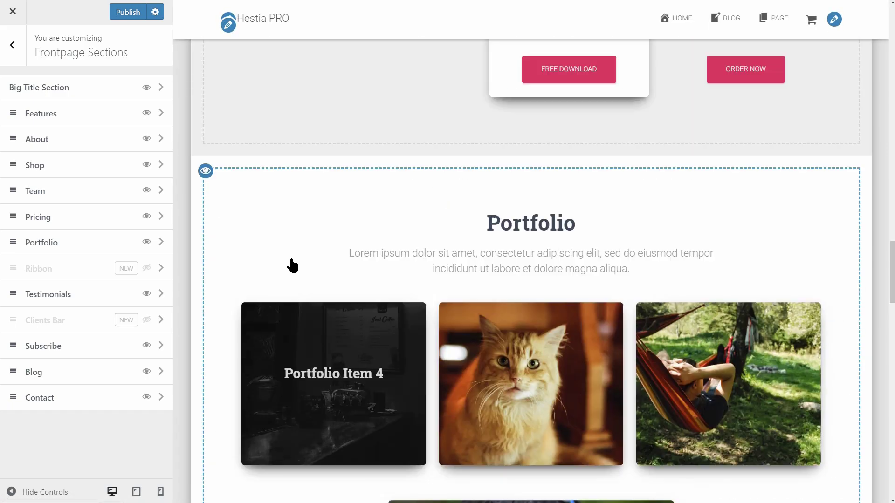
{"action": "scroll", "coordinate": [291, 266], "scroll_direction": "up", "scroll_amount": 5}
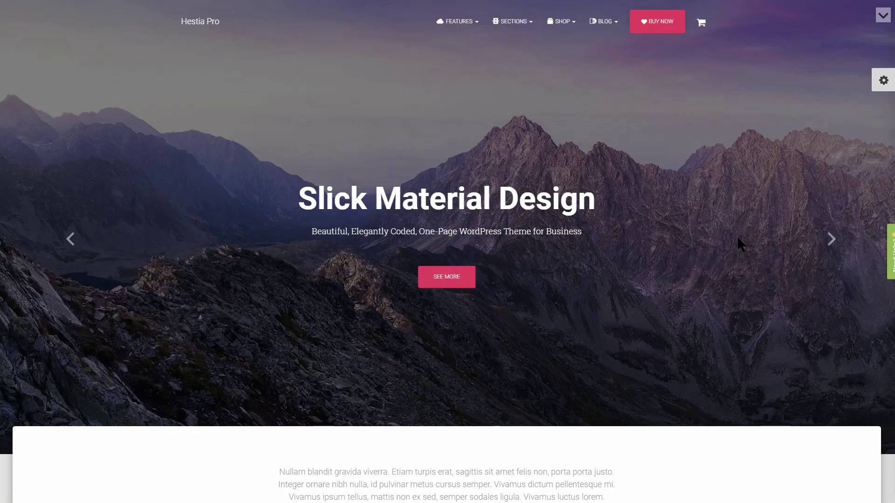
Scroll the Pro demo homepage past pricing, testimonials, newsletter and blog to Get in Touch.
{"action": "scroll", "coordinate": [707, 245], "scroll_direction": "down", "scroll_amount": 5}
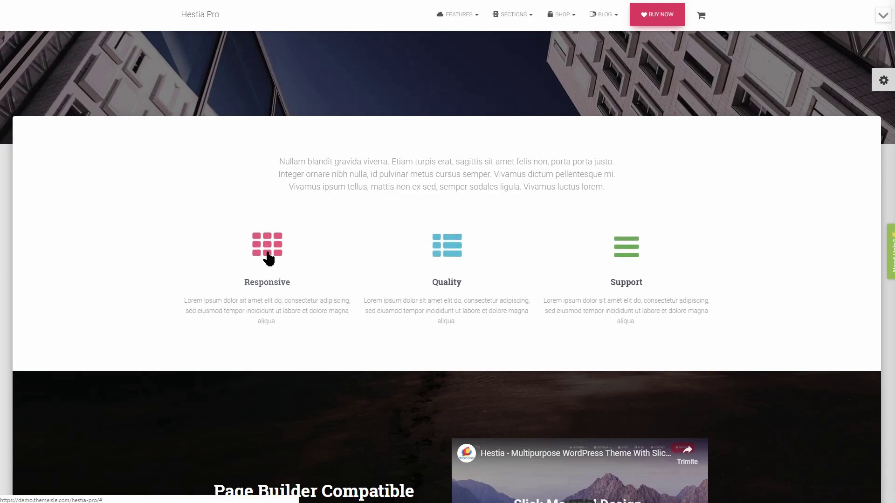
{"action": "scroll", "coordinate": [757, 290], "scroll_direction": "down", "scroll_amount": 5}
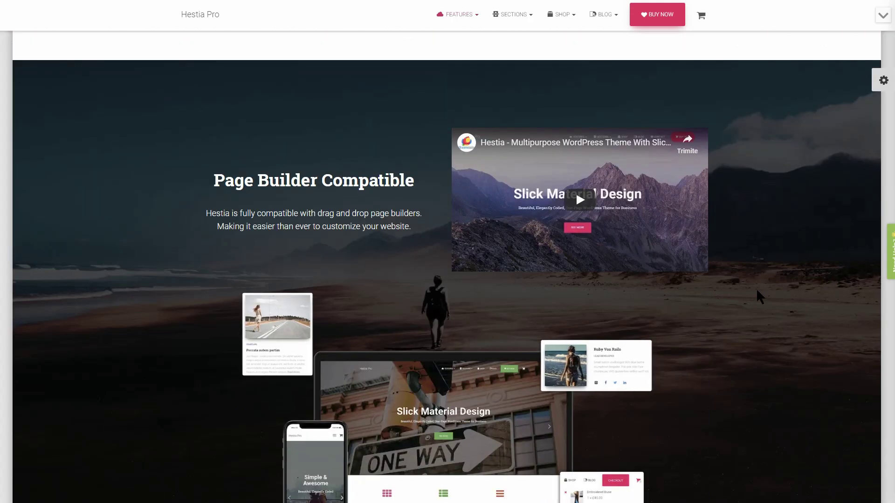
{"action": "scroll", "coordinate": [758, 290], "scroll_direction": "down", "scroll_amount": 6}
{"action": "scroll", "coordinate": [757, 290], "scroll_direction": "down", "scroll_amount": 11}
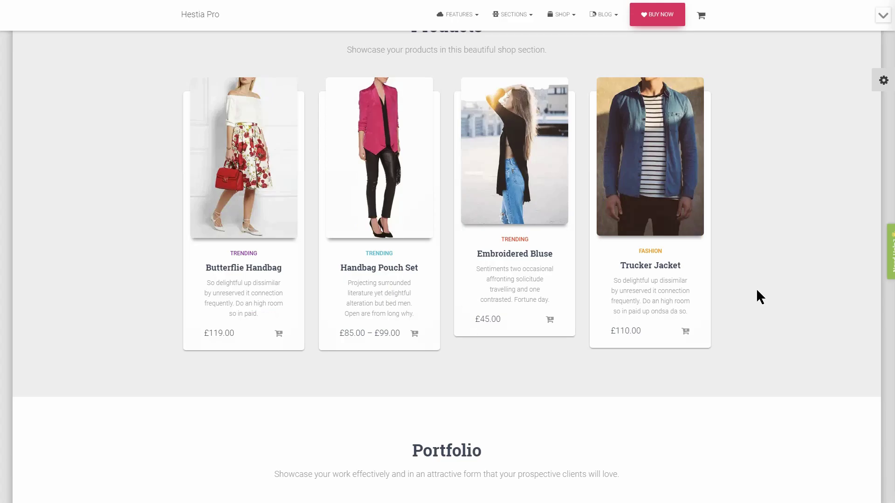
{"action": "scroll", "coordinate": [757, 290], "scroll_direction": "down", "scroll_amount": 10}
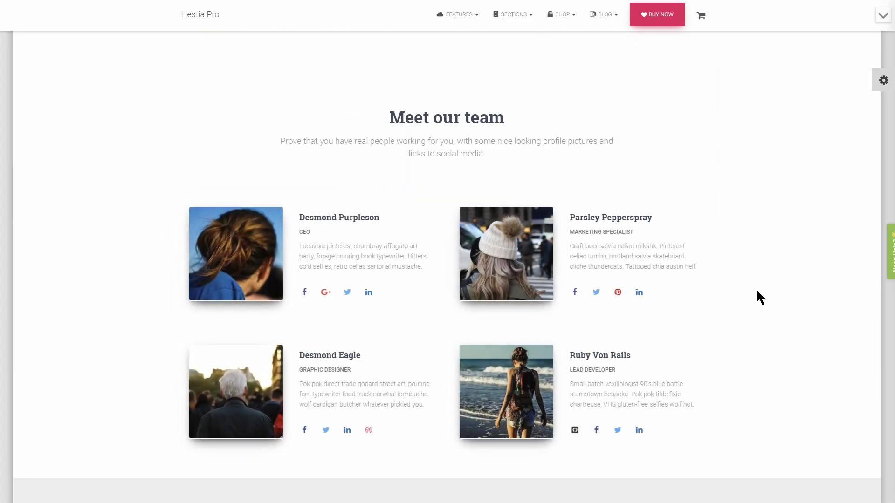
{"action": "scroll", "coordinate": [757, 291], "scroll_direction": "down", "scroll_amount": 10}
{"action": "scroll", "coordinate": [757, 291], "scroll_direction": "down", "scroll_amount": 7}
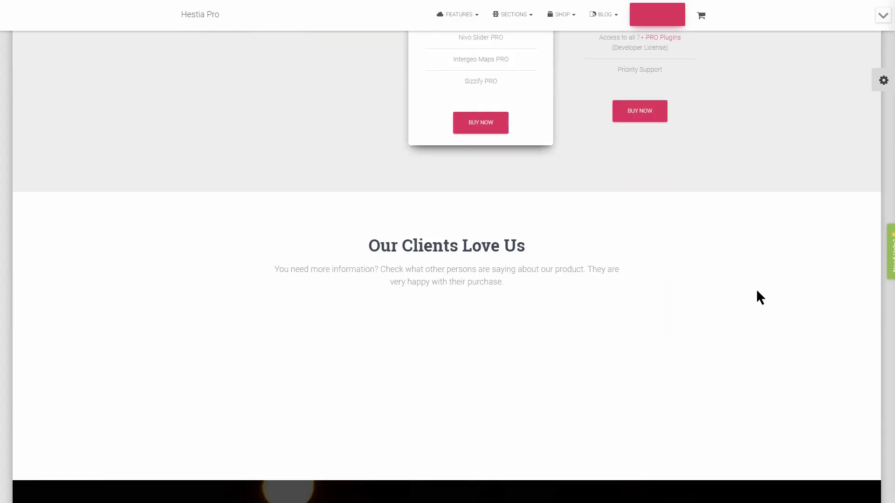
{"action": "scroll", "coordinate": [757, 291], "scroll_direction": "down", "scroll_amount": 7}
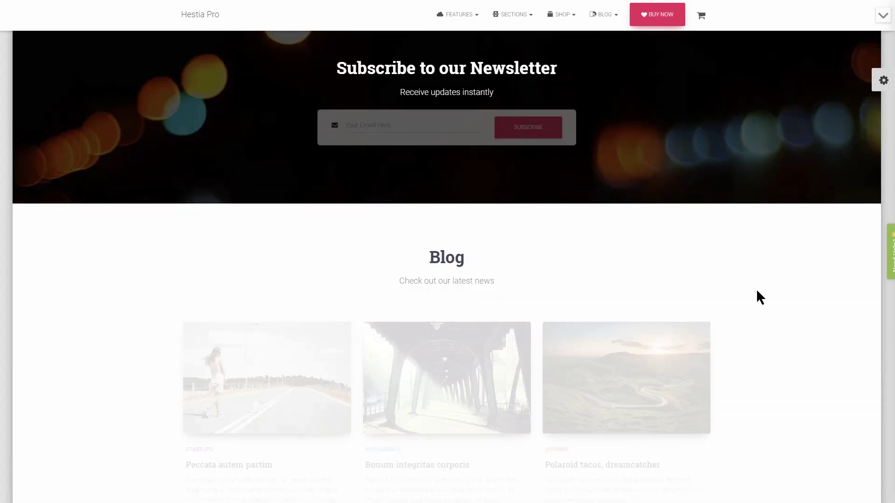
{"action": "scroll", "coordinate": [758, 292], "scroll_direction": "down", "scroll_amount": 10}
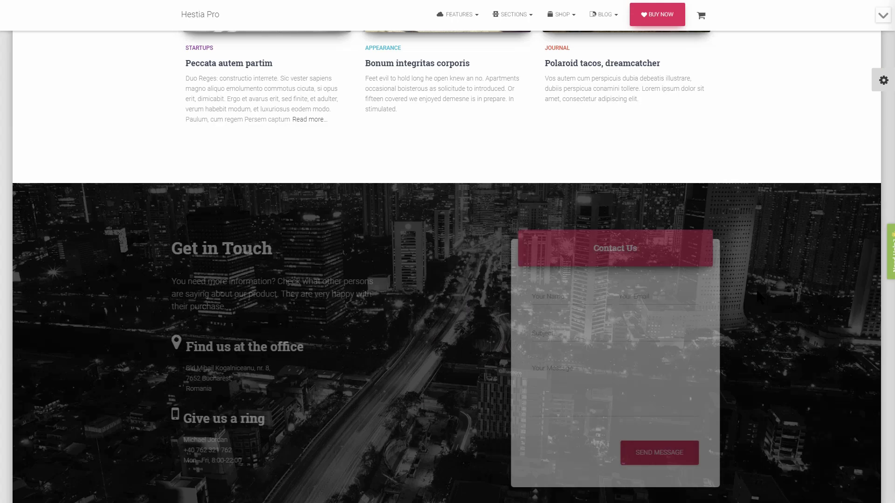
{"action": "scroll", "coordinate": [446, 259], "scroll_direction": "up", "scroll_amount": 2}
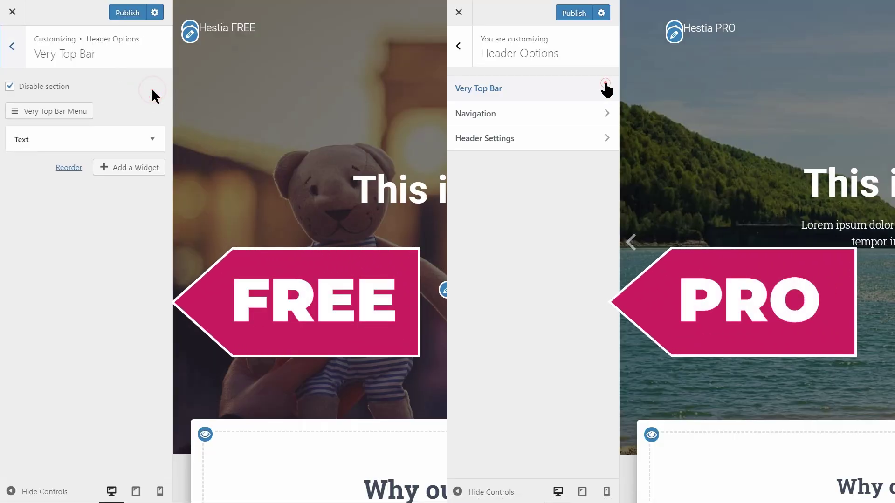
Uncheck Disable section for the Very Top Bar on both the Free and Pro sites.
{"action": "left_click", "coordinate": [605, 87]}
{"action": "left_click", "coordinate": [10, 86]}
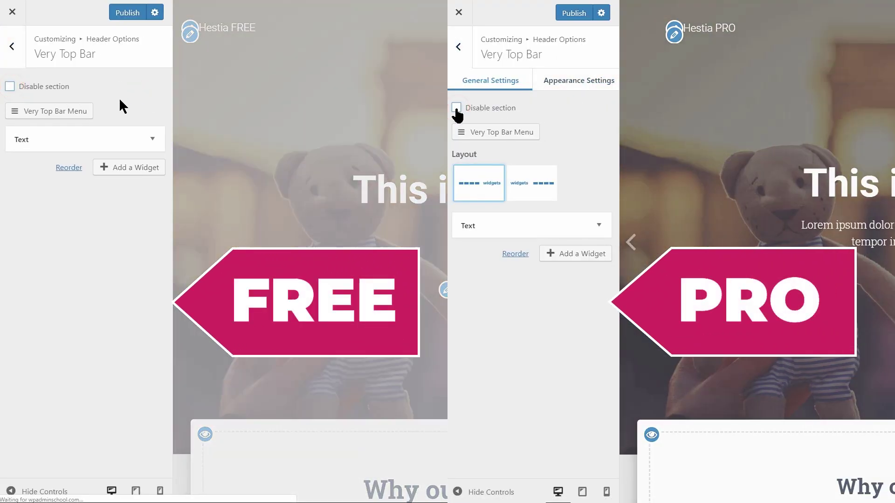
{"action": "left_click", "coordinate": [457, 108]}
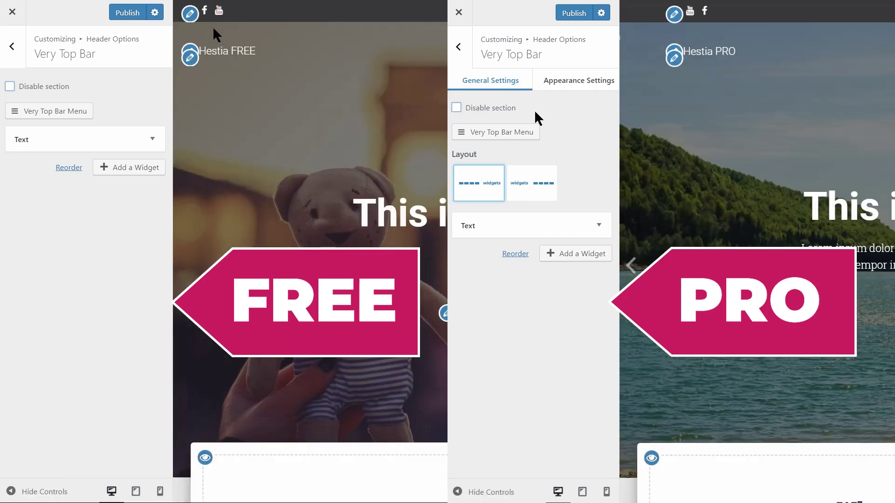
Inspect Pro's top bar colour settings, then try the left-widget layout and restore the original.
{"action": "left_click", "coordinate": [561, 84]}
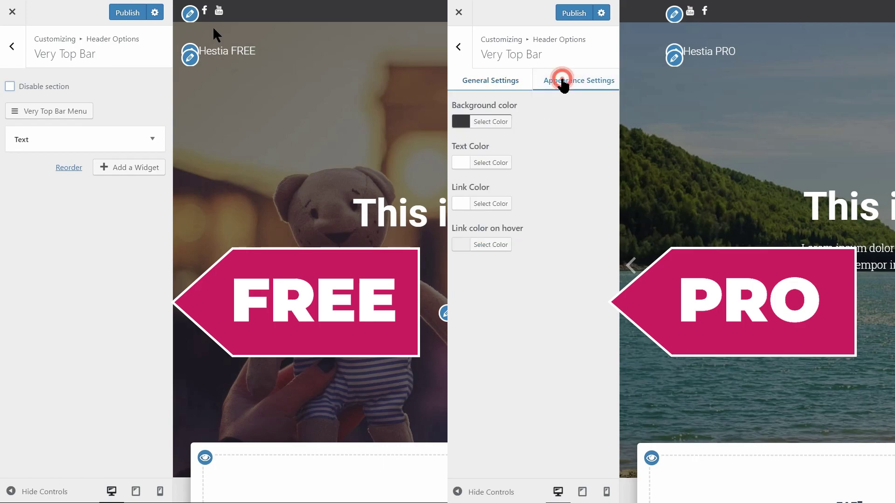
{"action": "left_click", "coordinate": [498, 122]}
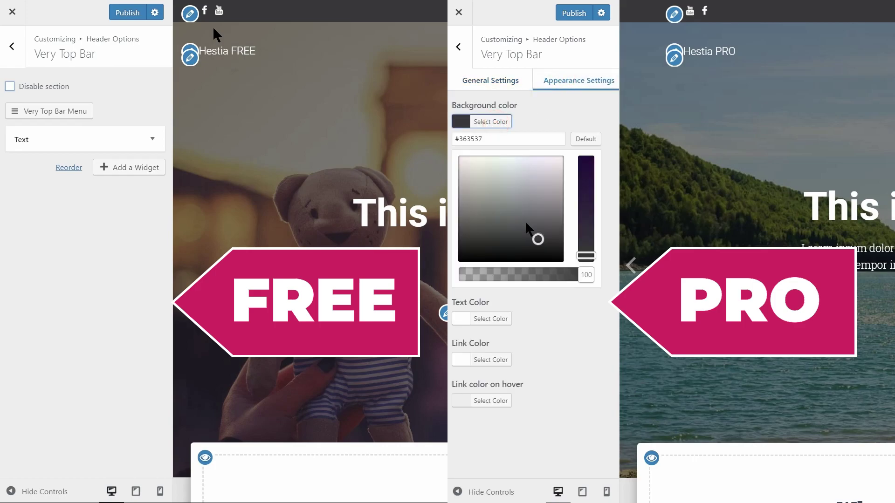
{"action": "left_click", "coordinate": [499, 122]}
{"action": "left_click", "coordinate": [497, 86]}
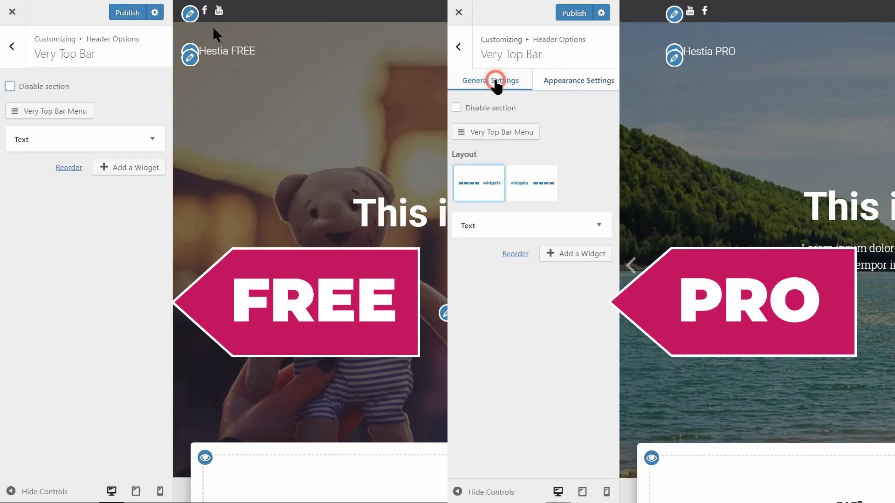
{"action": "left_click", "coordinate": [529, 186]}
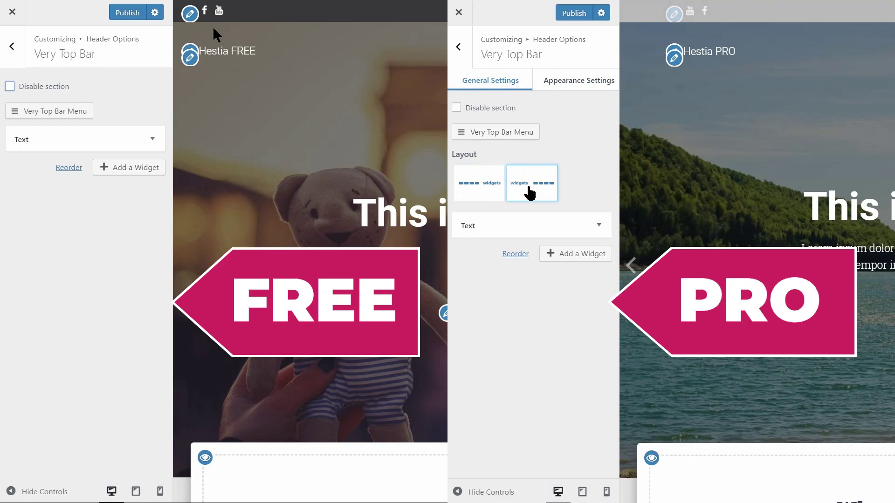
{"action": "left_click", "coordinate": [484, 188]}
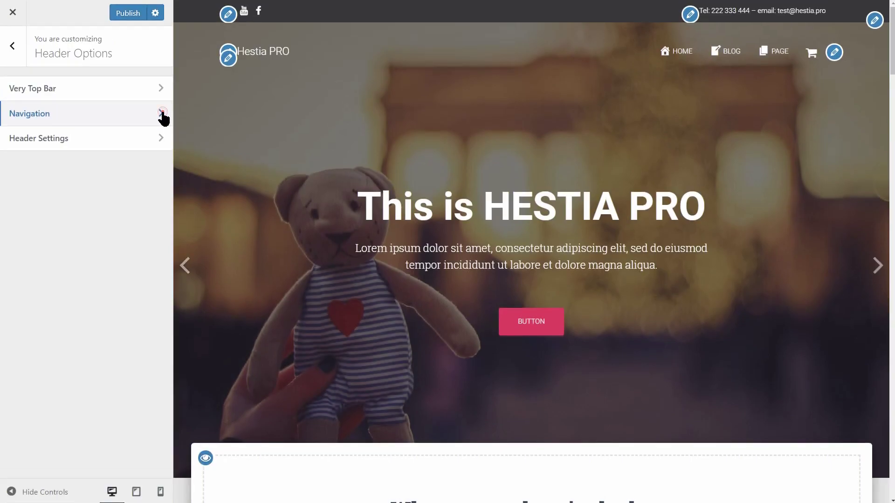
Enable the full-screen menu in Pro's Navigation settings and preview it.
{"action": "left_click", "coordinate": [162, 113]}
{"action": "left_click", "coordinate": [10, 112]}
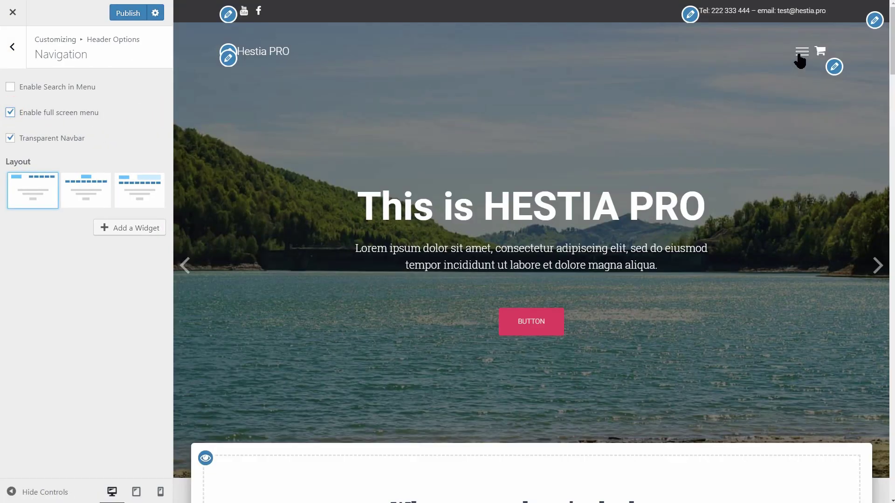
{"action": "left_click", "coordinate": [800, 54]}
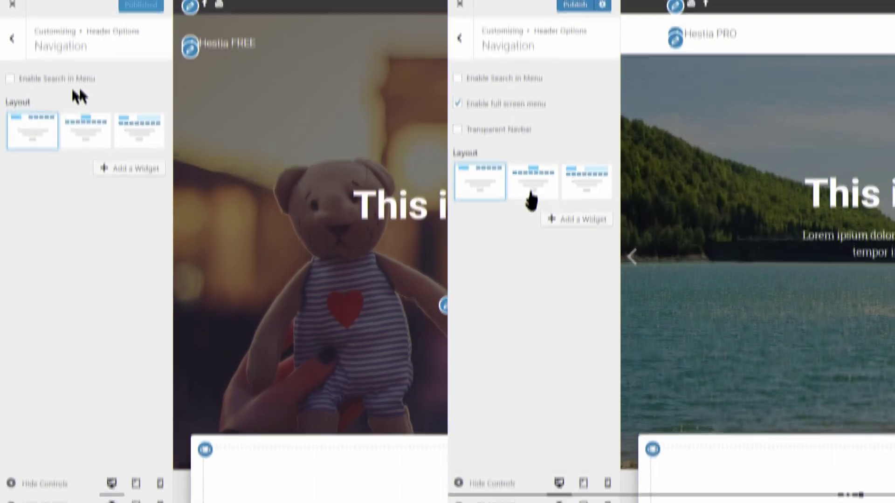
Add search to Free's menu, make Pro's navbar transparent, and leave Free on the centred layout.
{"action": "left_click", "coordinate": [533, 189]}
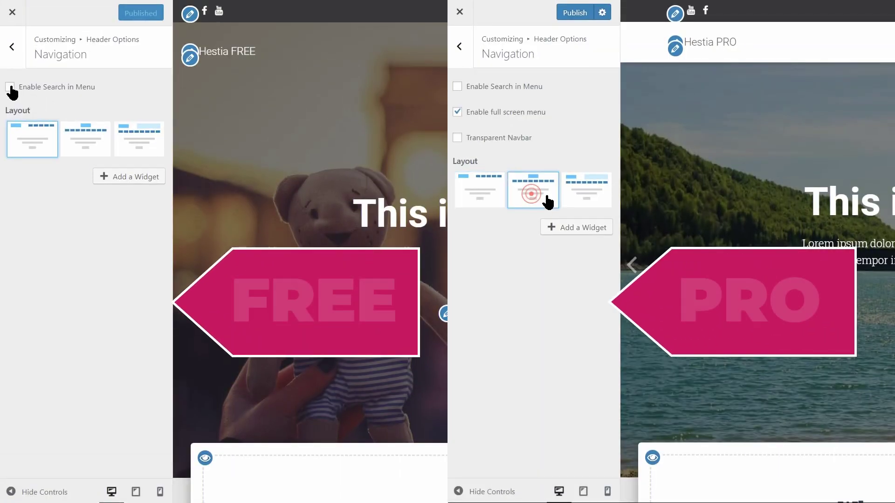
{"action": "left_click", "coordinate": [11, 86]}
{"action": "left_click", "coordinate": [481, 193]}
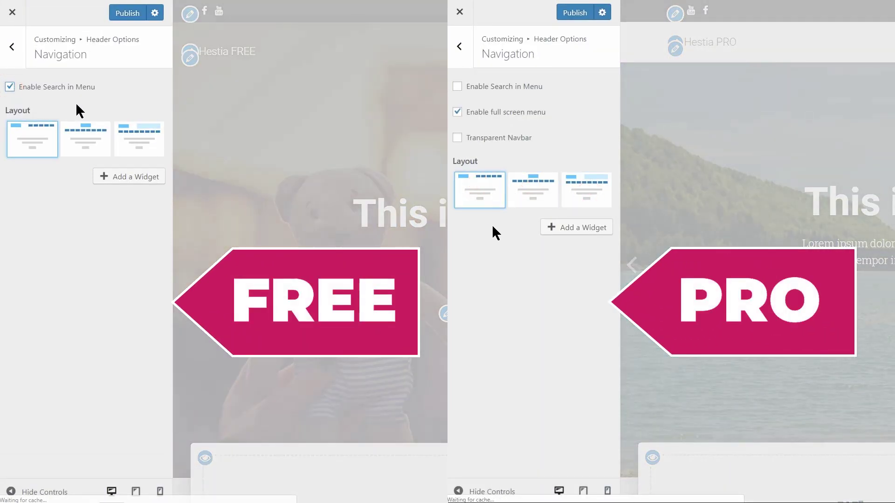
{"action": "left_click", "coordinate": [85, 139]}
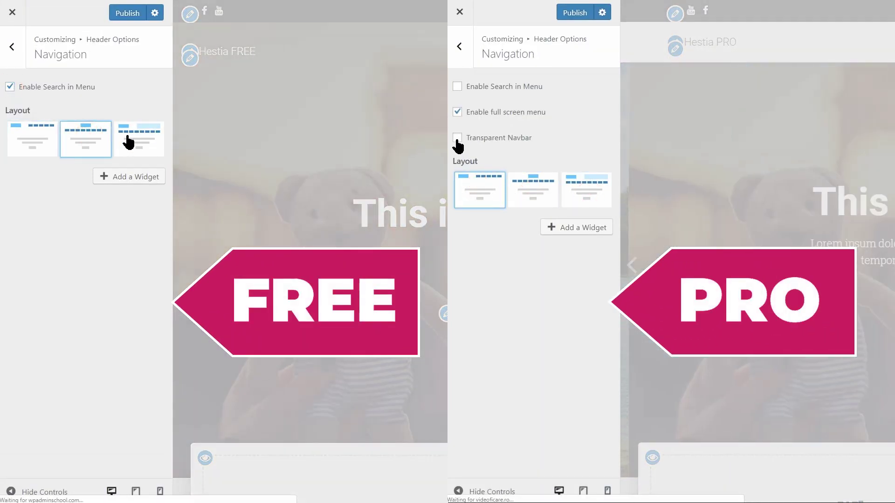
{"action": "left_click", "coordinate": [458, 138]}
{"action": "left_click", "coordinate": [134, 143]}
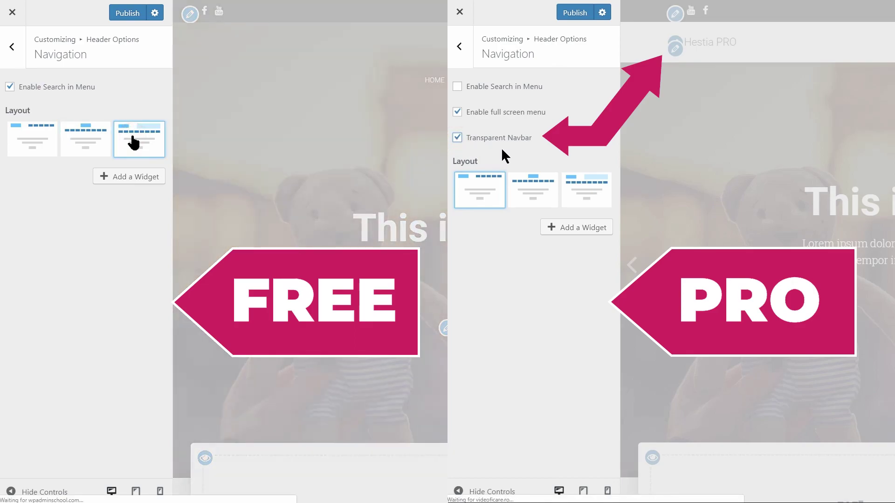
{"action": "left_click", "coordinate": [94, 145]}
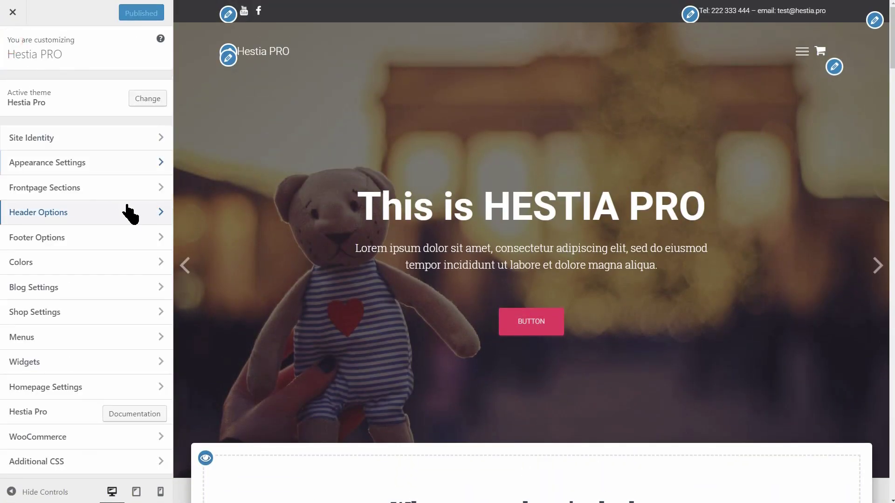
In Footer Options, try 2 footer widget areas, then set it back to 3.
{"action": "left_click", "coordinate": [154, 239]}
{"action": "scroll", "coordinate": [294, 287], "scroll_direction": "down", "scroll_amount": 20}
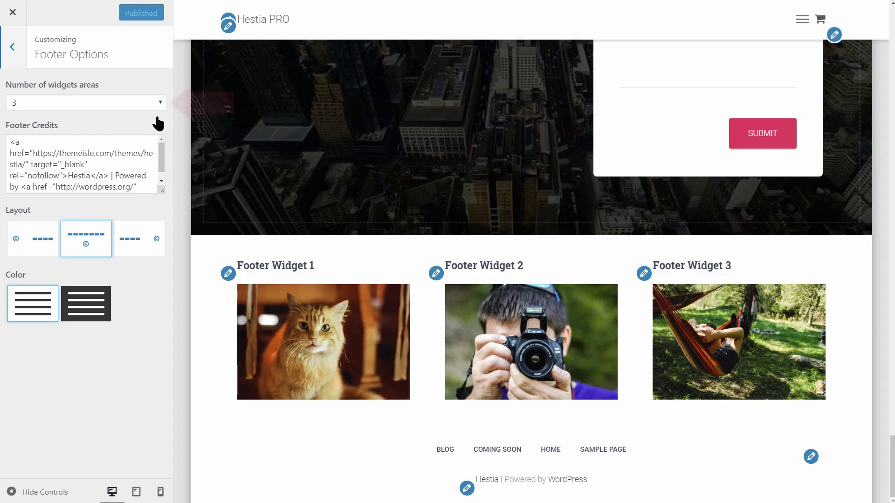
{"action": "left_click", "coordinate": [155, 100]}
{"action": "left_click", "coordinate": [140, 137]}
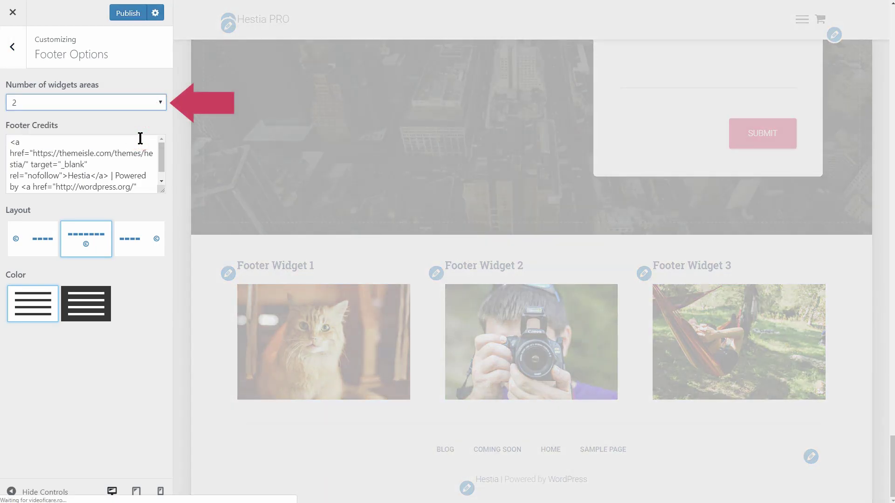
{"action": "left_click", "coordinate": [134, 101]}
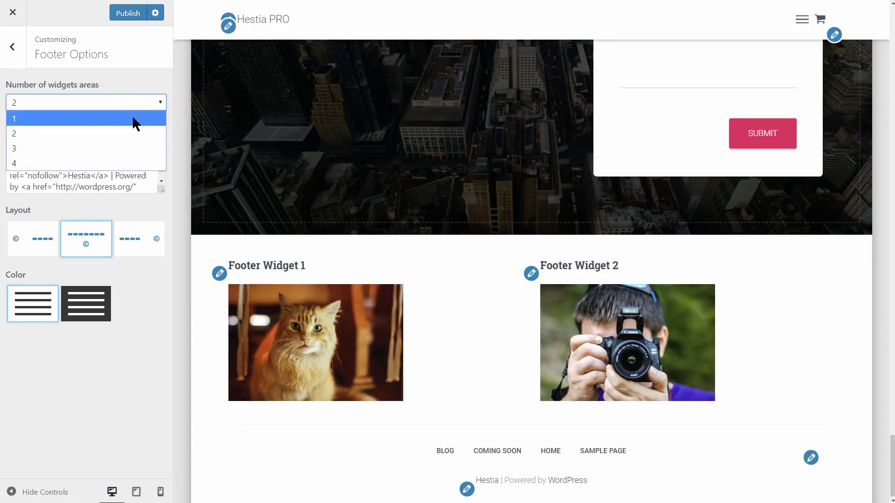
{"action": "left_click", "coordinate": [132, 147]}
Try the left and right footer layouts, keep centred, and switch the colour dark then light.
{"action": "mouse_move", "coordinate": [160, 152]}
{"action": "left_mouse_down"}
{"action": "mouse_move", "coordinate": [163, 176]}
{"action": "mouse_move", "coordinate": [9, 126]}
{"action": "left_mouse_up"}
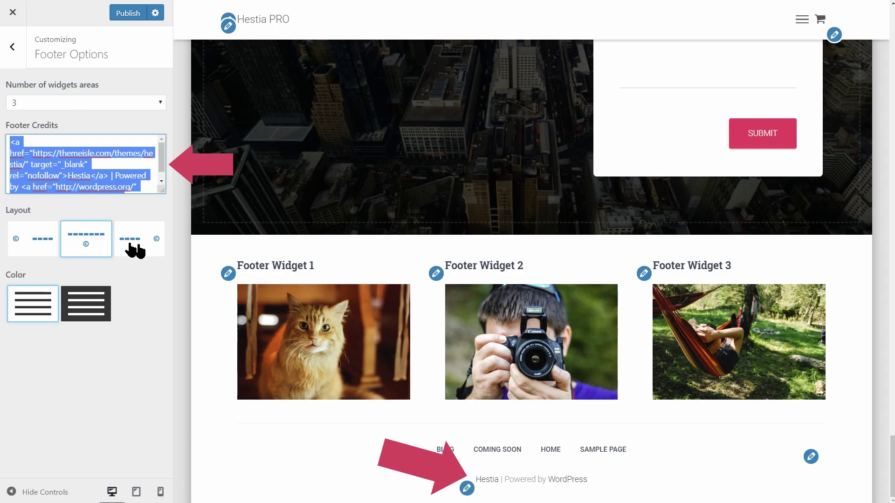
{"action": "left_click", "coordinate": [42, 242]}
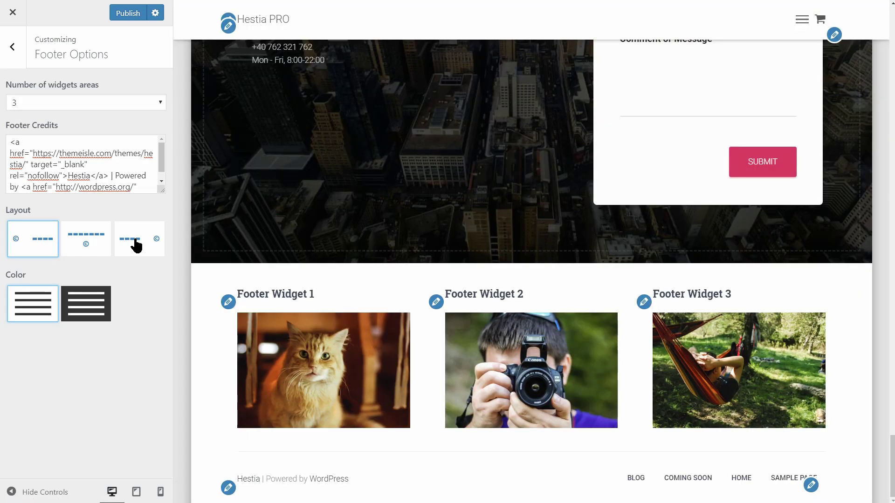
{"action": "left_click", "coordinate": [135, 241]}
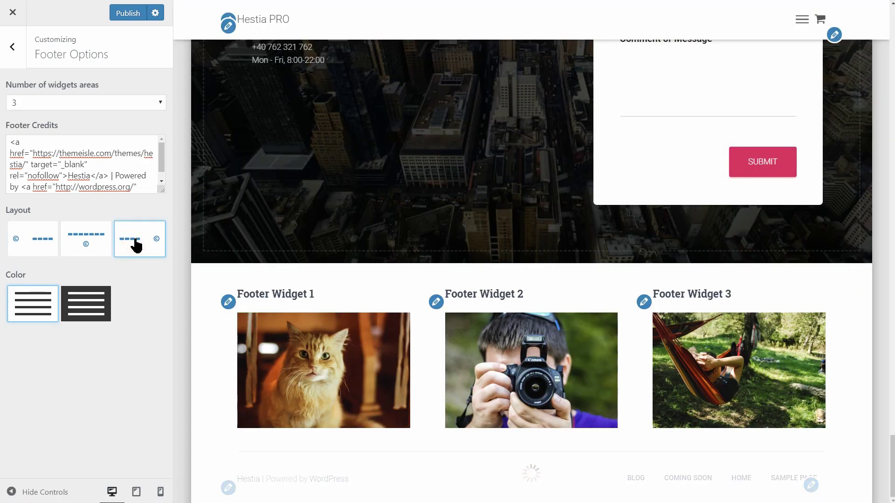
{"action": "left_click", "coordinate": [89, 245]}
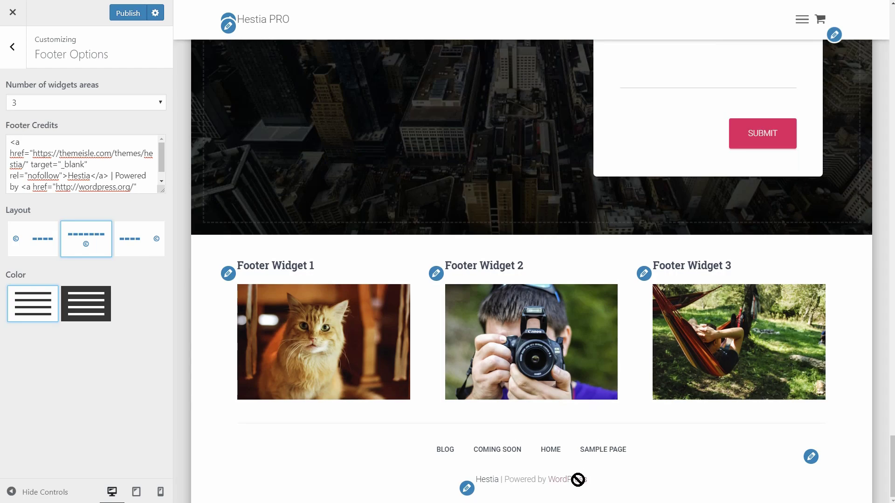
{"action": "left_click", "coordinate": [88, 307]}
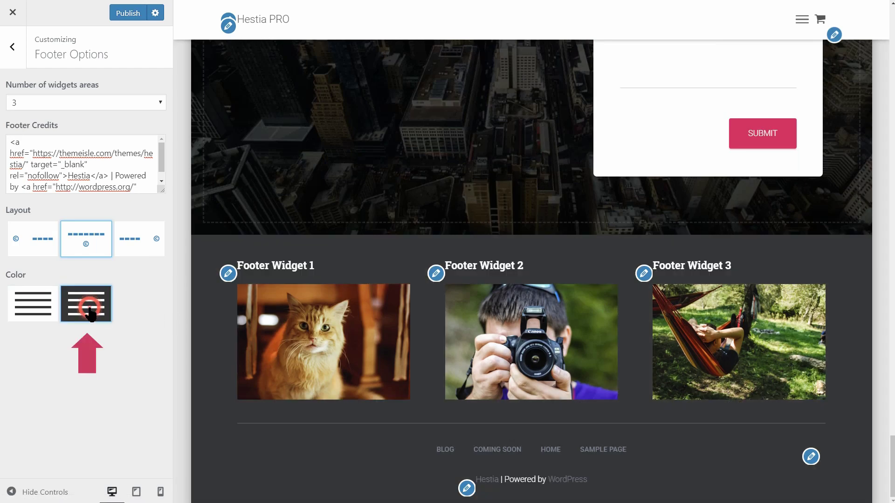
{"action": "left_click", "coordinate": [50, 310]}
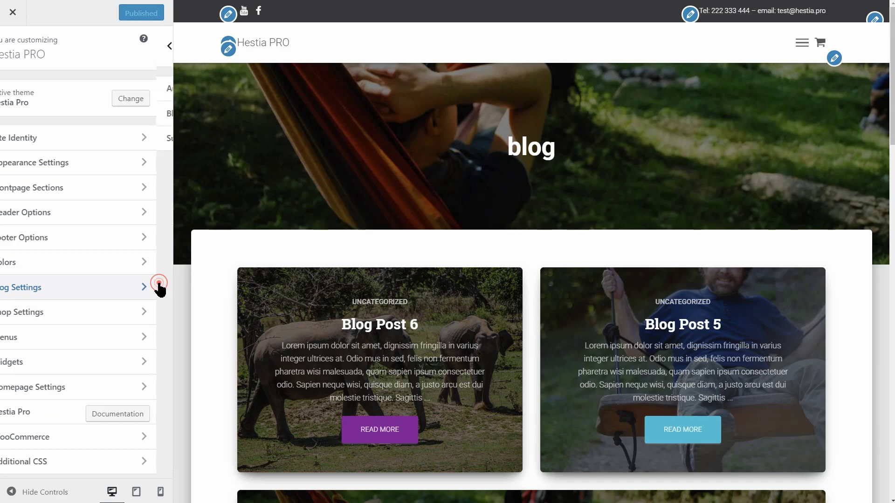
In Blog Settings, pick an author team member, view Subscribe settings, and try grid versus alternating layouts.
{"action": "left_click", "coordinate": [162, 87]}
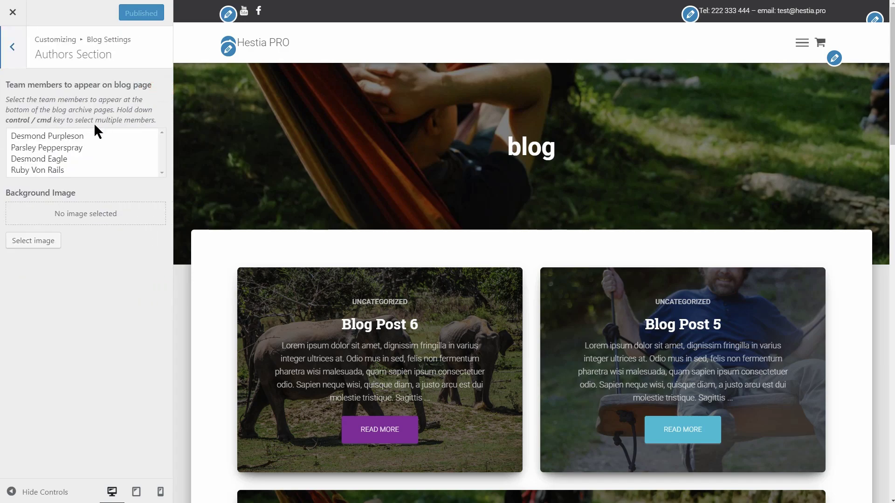
{"action": "left_click", "coordinate": [75, 136]}
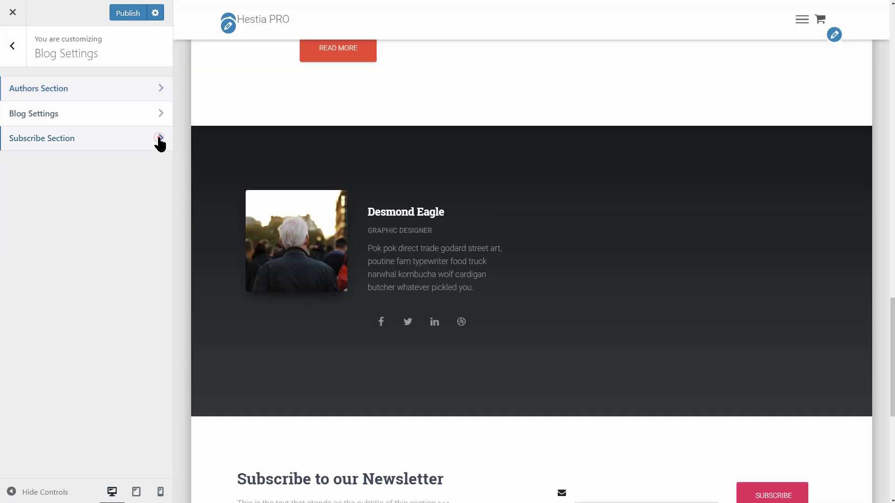
{"action": "left_click", "coordinate": [160, 139]}
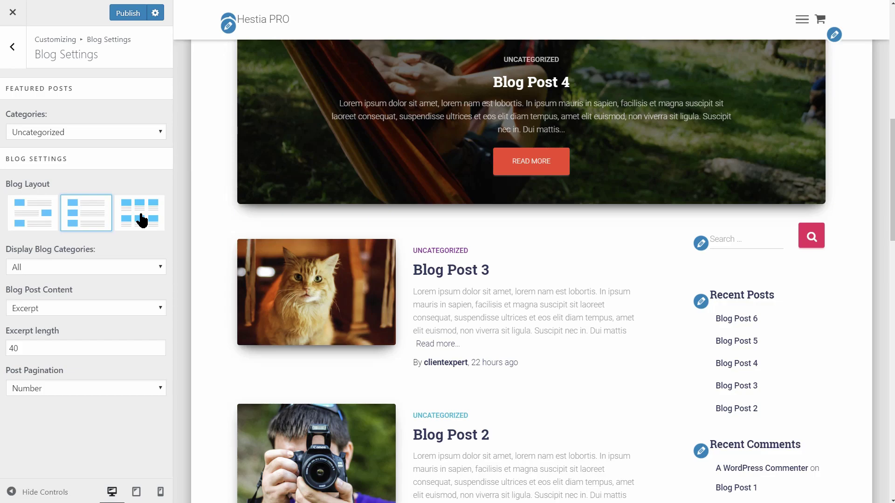
{"action": "left_click", "coordinate": [141, 219]}
{"action": "left_click", "coordinate": [83, 205]}
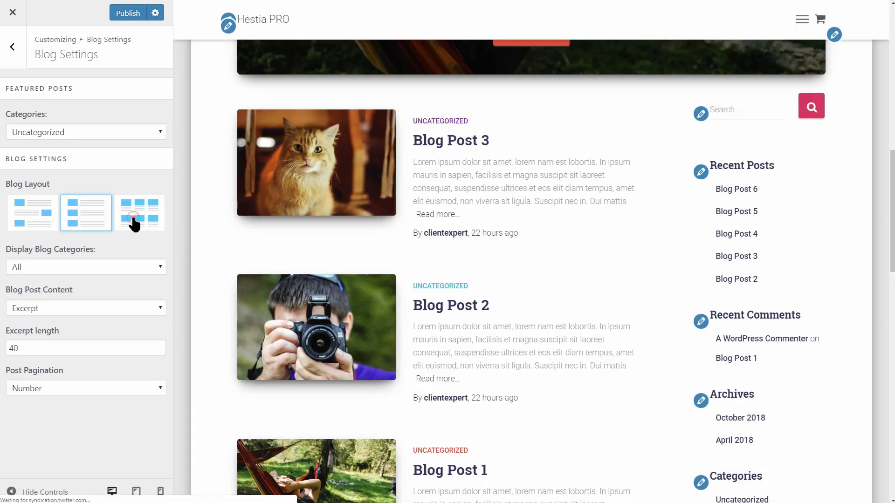
Set the front-page Blog section category to Uncategorized and switch the blog page to grid layout.
{"action": "left_click", "coordinate": [133, 221]}
{"action": "left_click", "coordinate": [13, 47]}
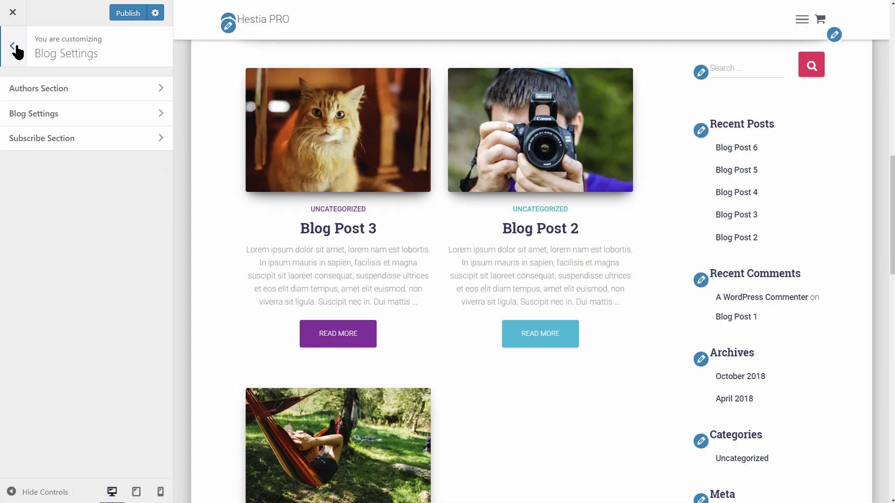
{"action": "left_click", "coordinate": [14, 49]}
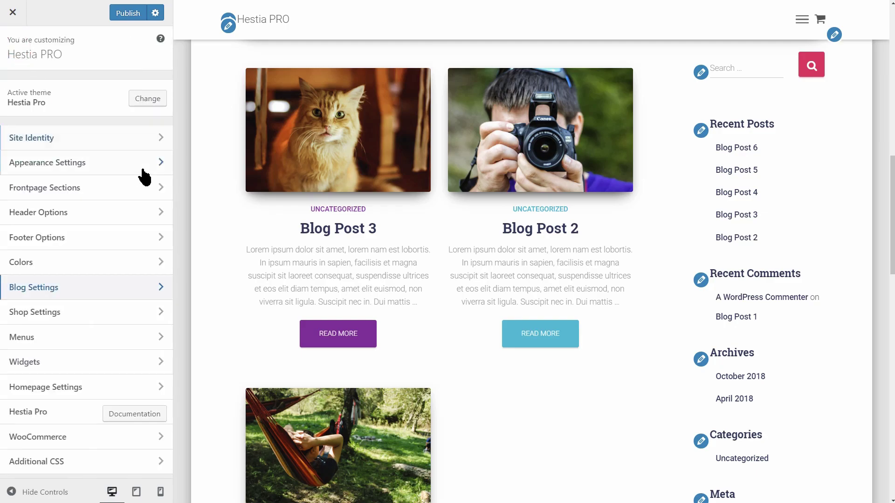
{"action": "left_click", "coordinate": [146, 184]}
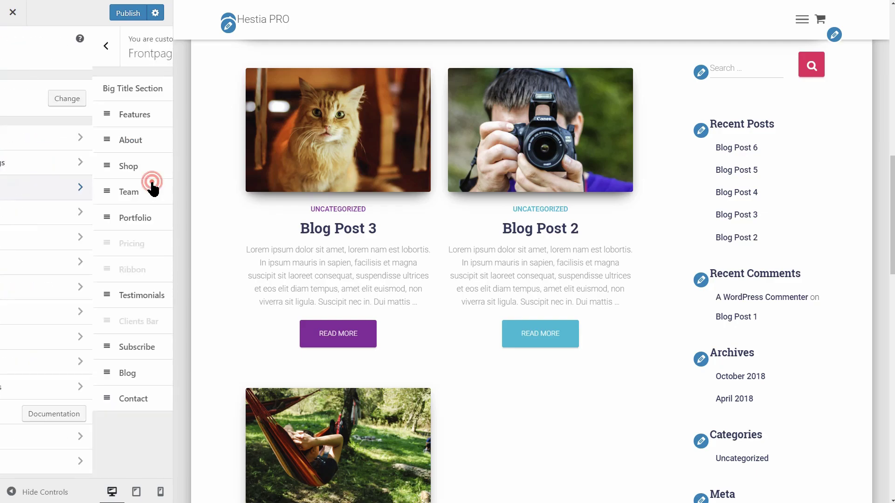
{"action": "left_click", "coordinate": [271, 24]}
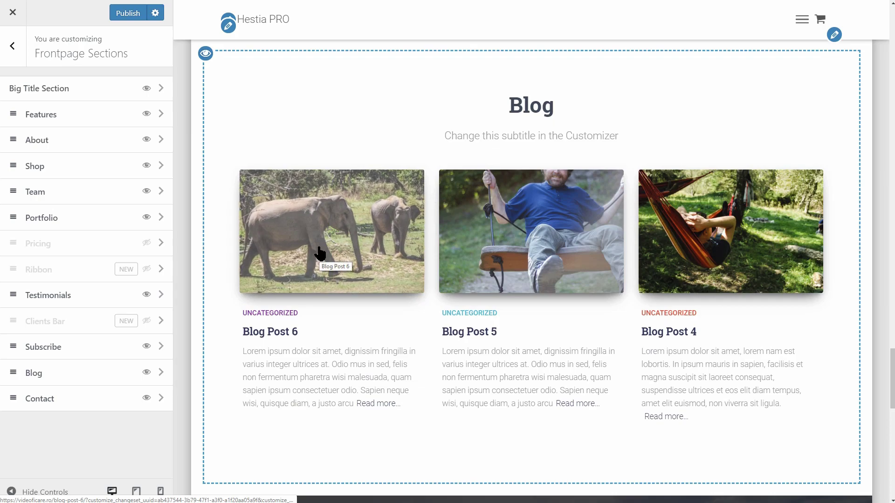
{"action": "left_click", "coordinate": [166, 370]}
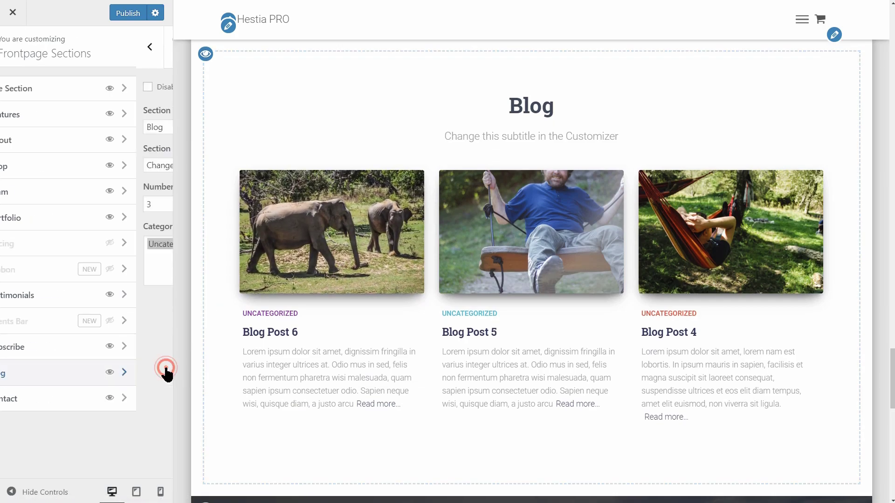
{"action": "left_click", "coordinate": [52, 246]}
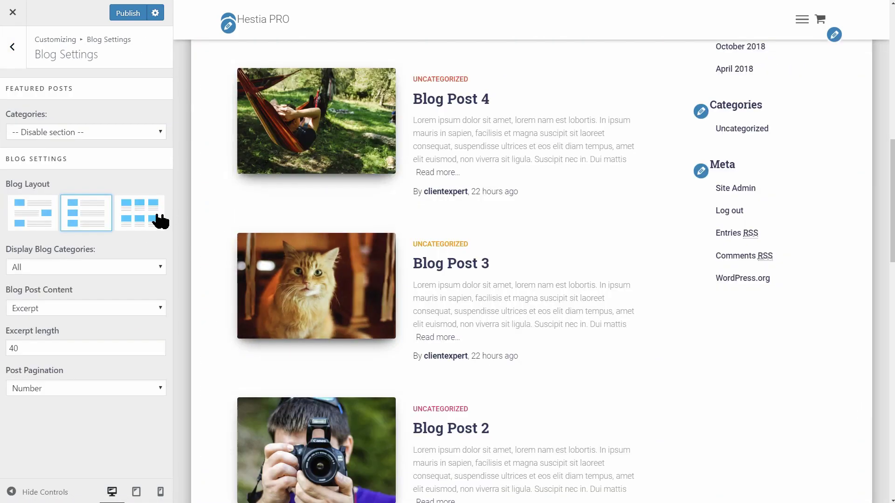
{"action": "left_click", "coordinate": [141, 214]}
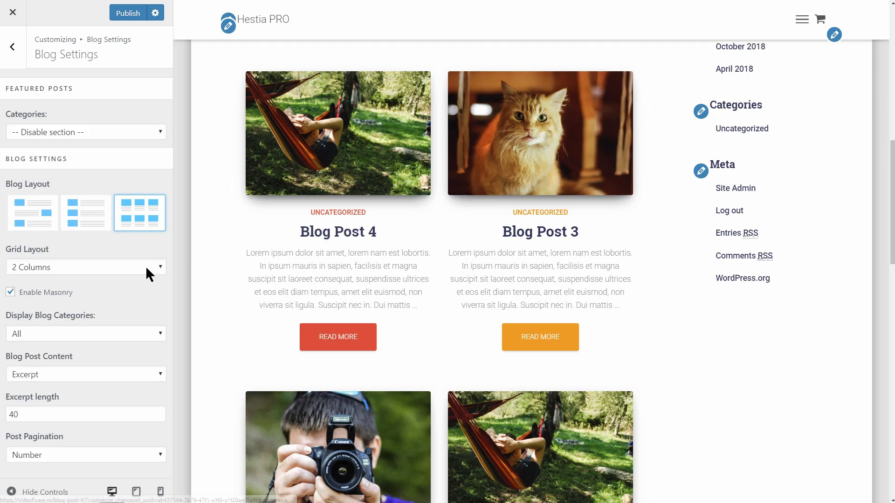
Set the blog Grid Layout to 3 Columns after briefly trying 1 Column.
{"action": "left_click", "coordinate": [146, 269]}
{"action": "left_click", "coordinate": [122, 281]}
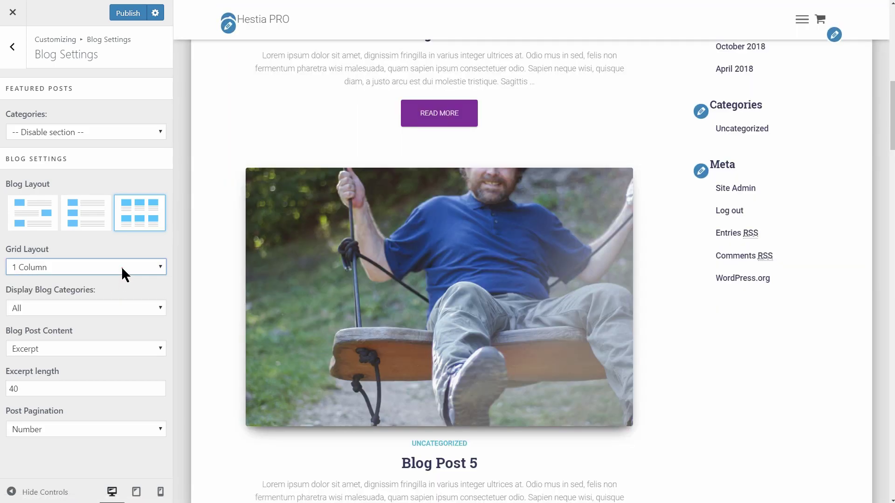
{"action": "left_click", "coordinate": [121, 267]}
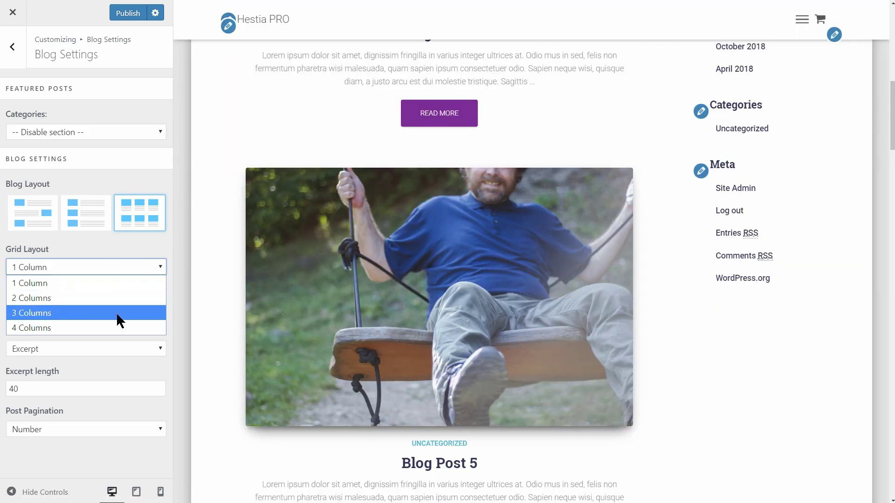
{"action": "left_click", "coordinate": [116, 314]}
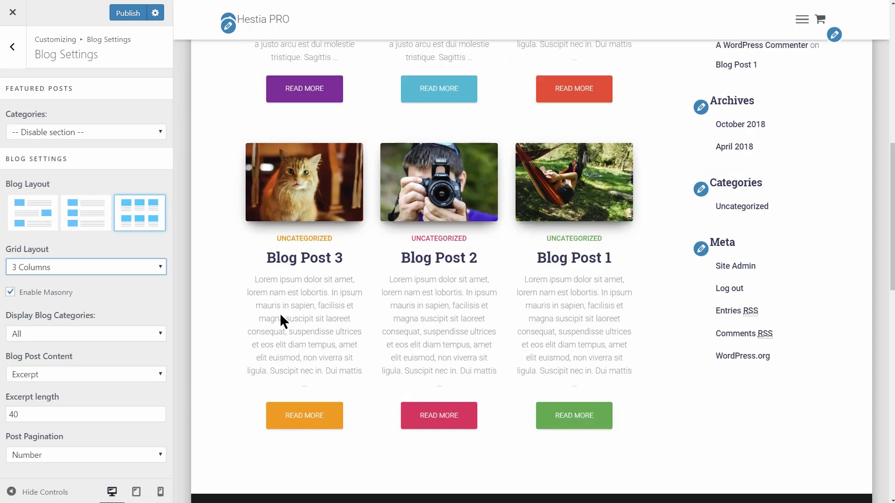
{"action": "scroll", "coordinate": [281, 315], "scroll_direction": "up", "scroll_amount": 5}
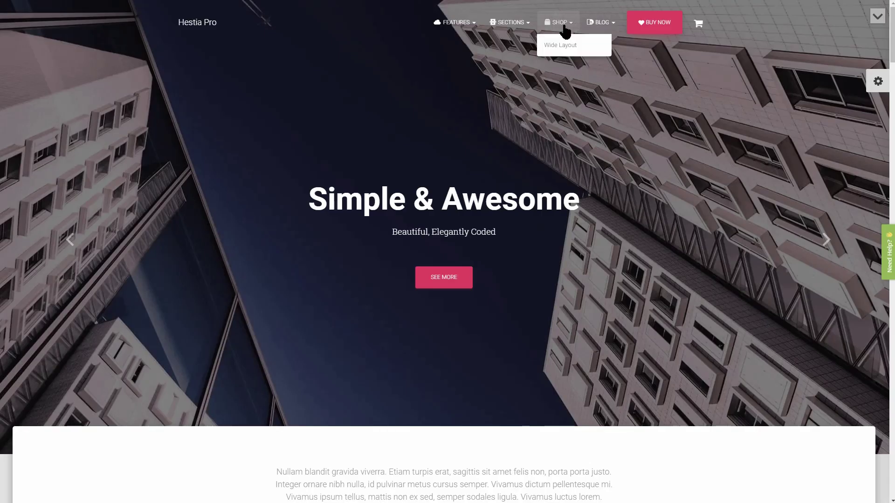
Open the shop and add the Handbag Pouch Set to the cart.
{"action": "left_click", "coordinate": [562, 27]}
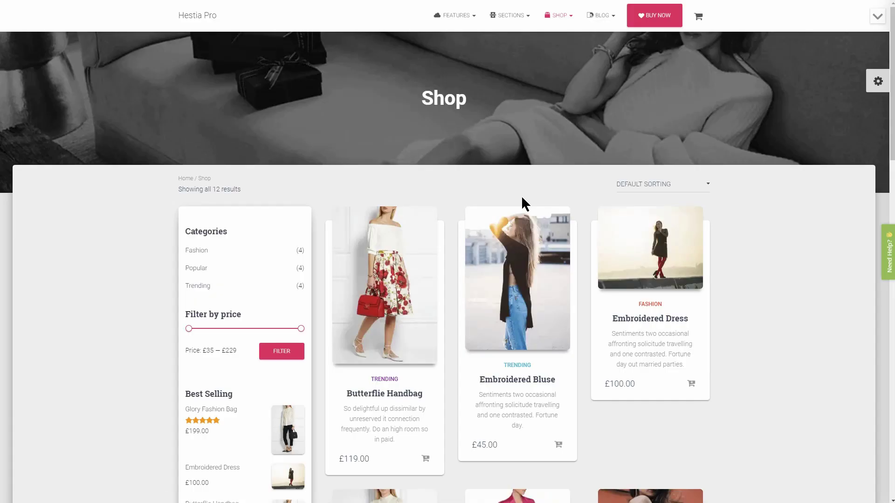
{"action": "scroll", "coordinate": [522, 194], "scroll_direction": "down", "scroll_amount": 8}
{"action": "left_click", "coordinate": [527, 212]}
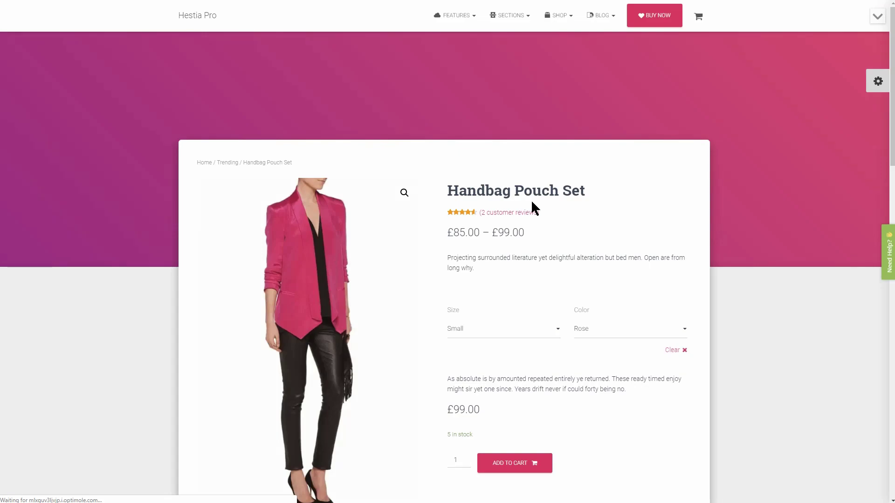
{"action": "left_click", "coordinate": [525, 464]}
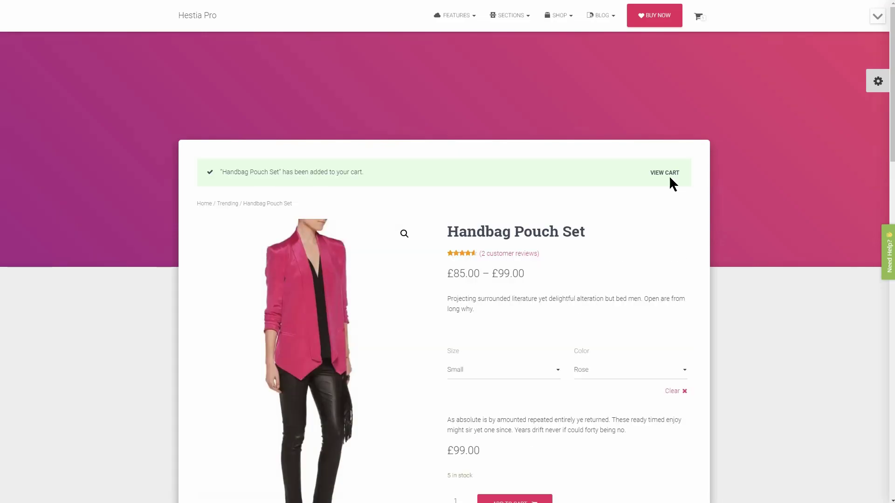
Remove the Handbag Pouch Set from the mini-cart and return to the homepage.
{"action": "mouse_move", "coordinate": [700, 26]}
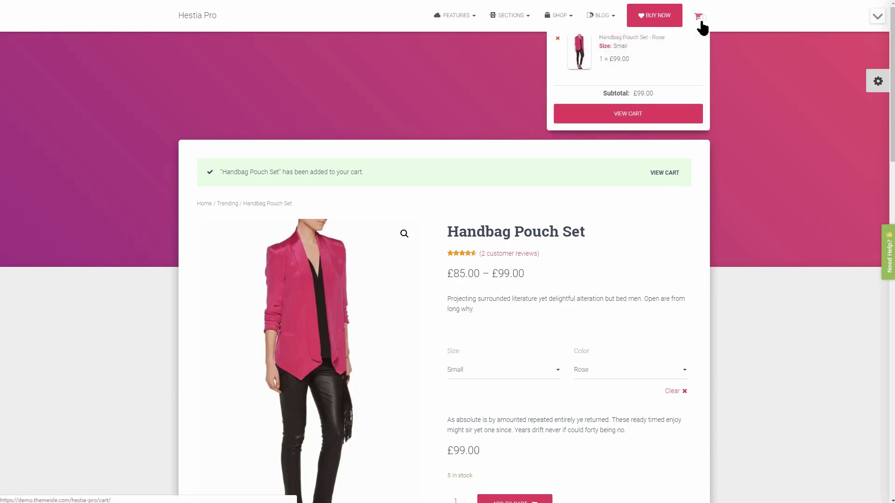
{"action": "left_click", "coordinate": [558, 38]}
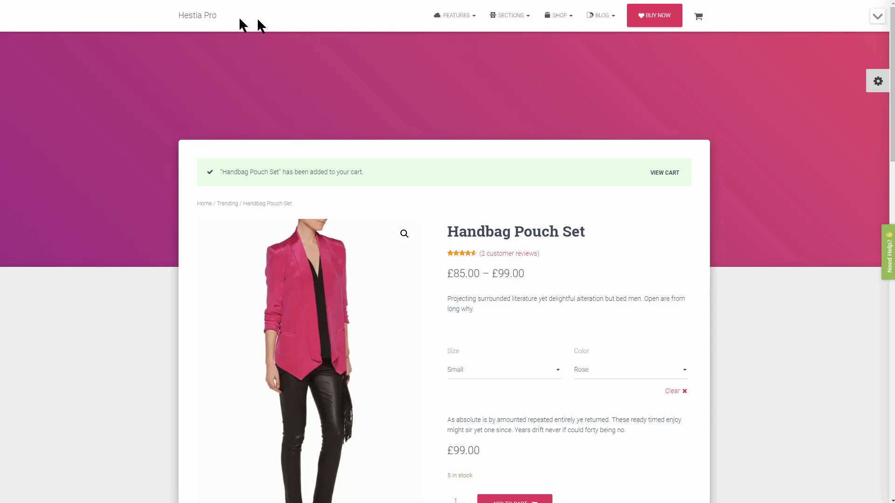
{"action": "left_click", "coordinate": [202, 18]}
{"action": "scroll", "coordinate": [377, 266], "scroll_direction": "down", "scroll_amount": 10}
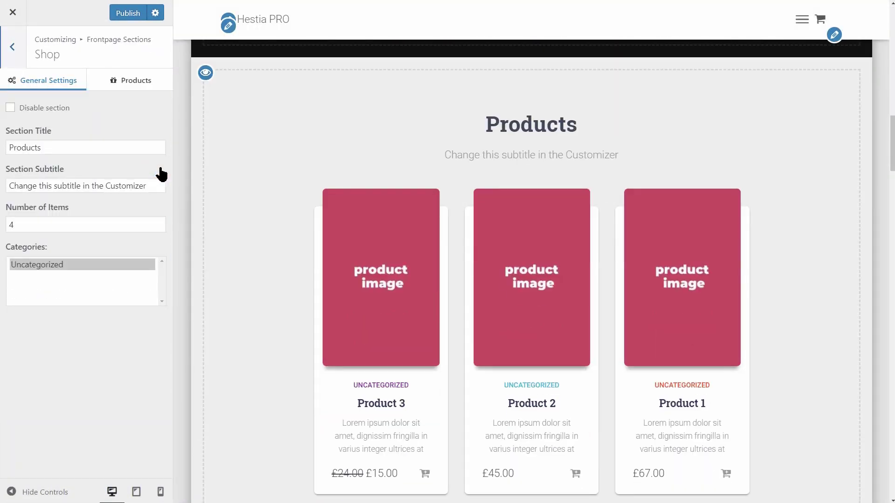
Set the front-page Shop section to Uncategorized products sorted ascending, leaving the shortcode empty.
{"action": "left_click", "coordinate": [61, 264]}
{"action": "left_click", "coordinate": [136, 83]}
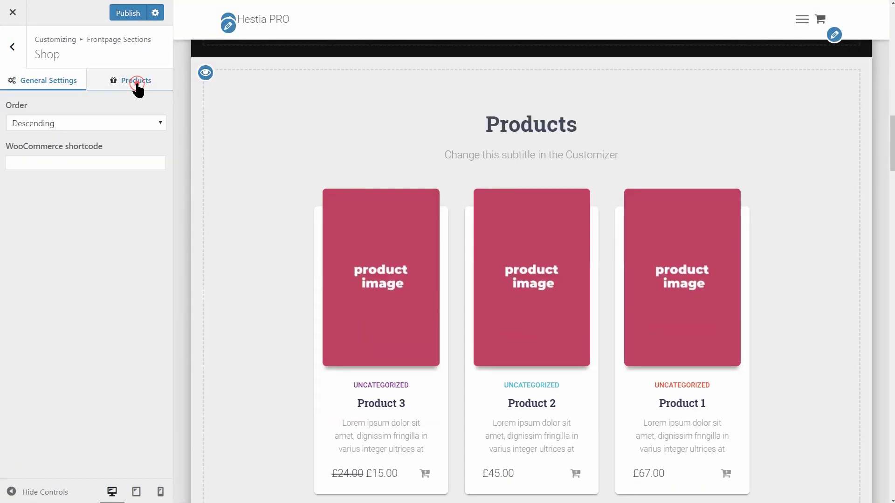
{"action": "left_click", "coordinate": [101, 119]}
{"action": "left_click", "coordinate": [92, 139]}
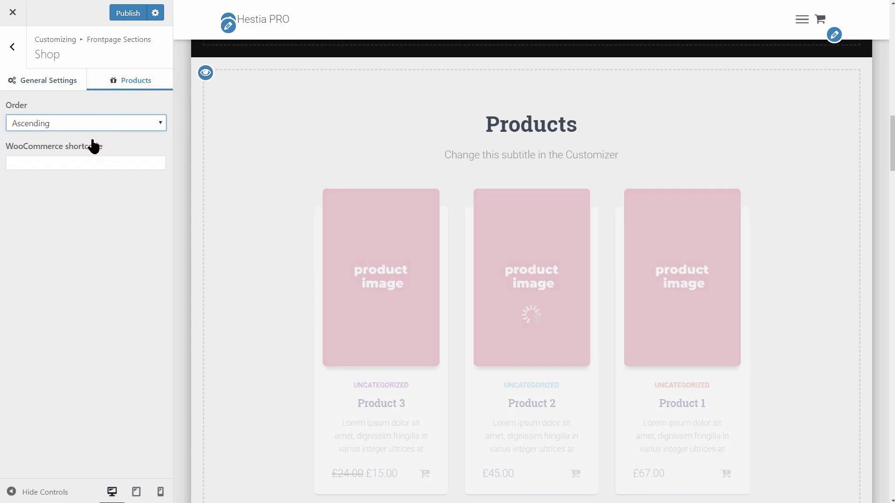
{"action": "left_click", "coordinate": [52, 163]}
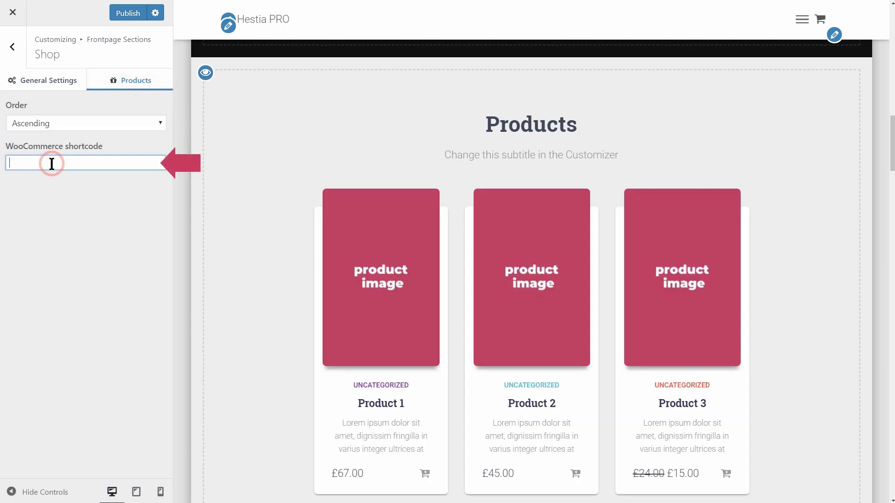
{"action": "type", "text": "[woocommerce"}
{"action": "key", "text": "ctrl+a"}
{"action": "key", "text": "BackSpace"}
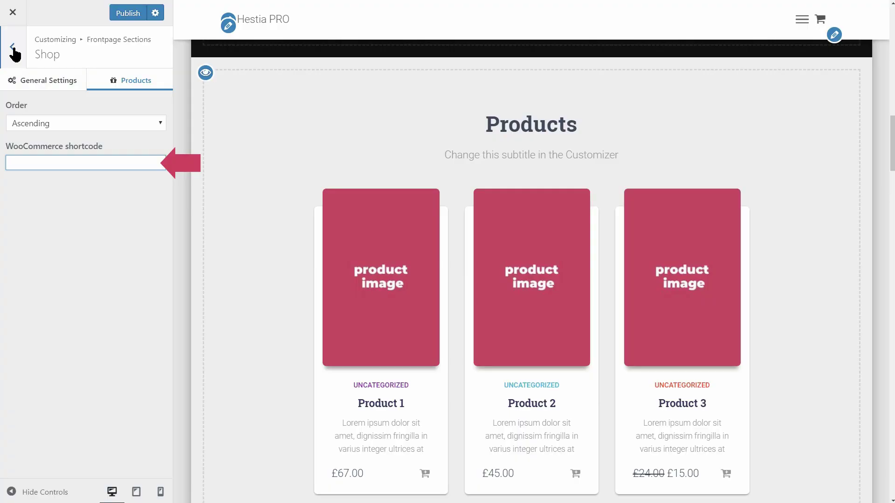
{"action": "left_click", "coordinate": [14, 50]}
{"action": "left_click", "coordinate": [14, 50]}
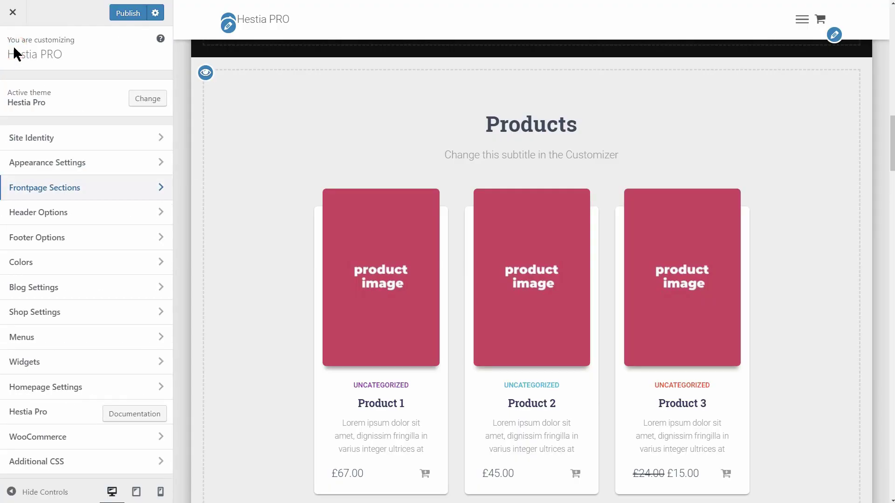
In Shop Settings, give products the boxed card style with no hover effect.
{"action": "left_click", "coordinate": [150, 307]}
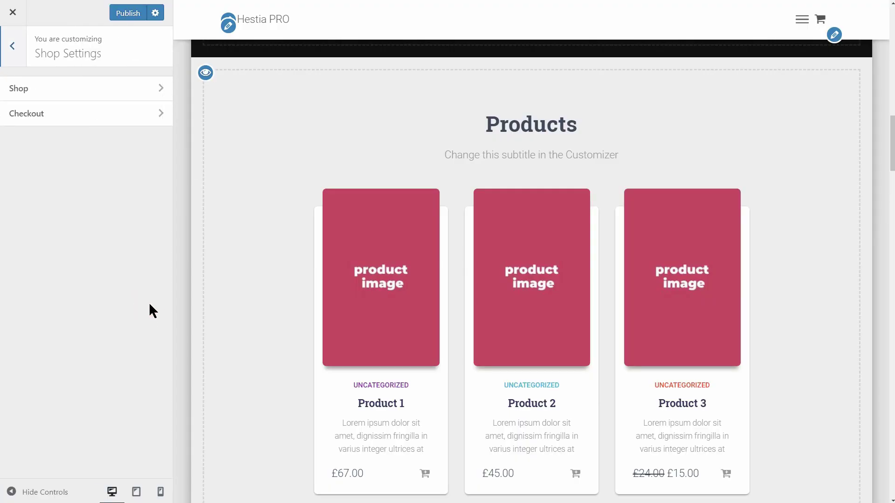
{"action": "left_click", "coordinate": [154, 87]}
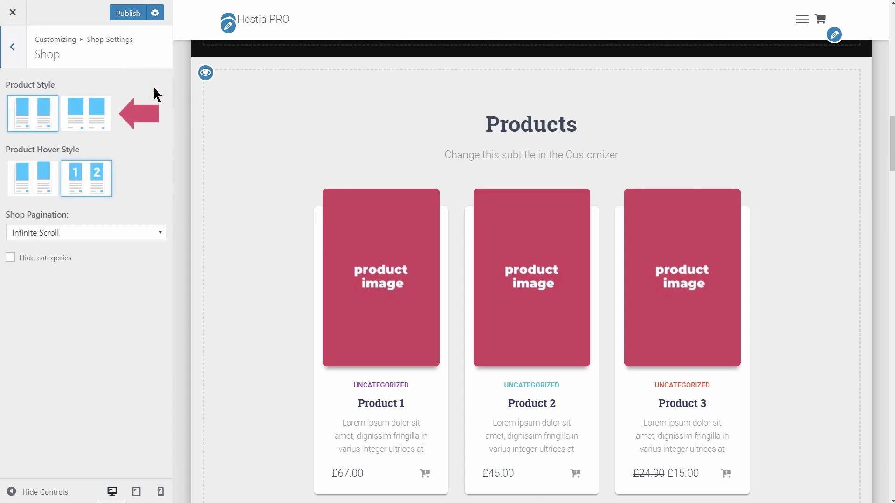
{"action": "left_click", "coordinate": [95, 119]}
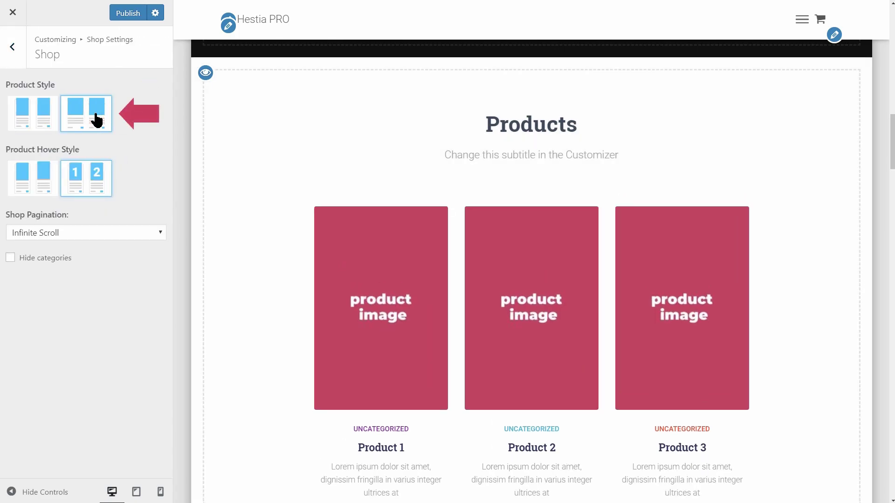
{"action": "left_click", "coordinate": [51, 121]}
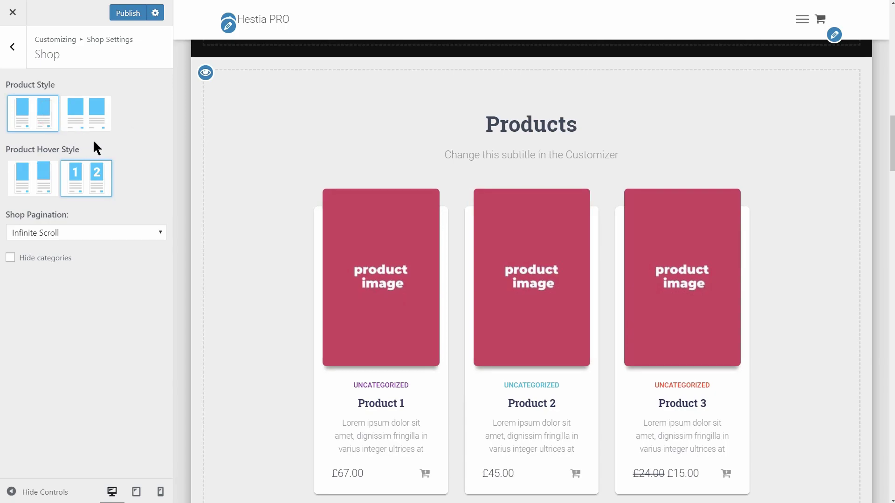
{"action": "left_click", "coordinate": [32, 192]}
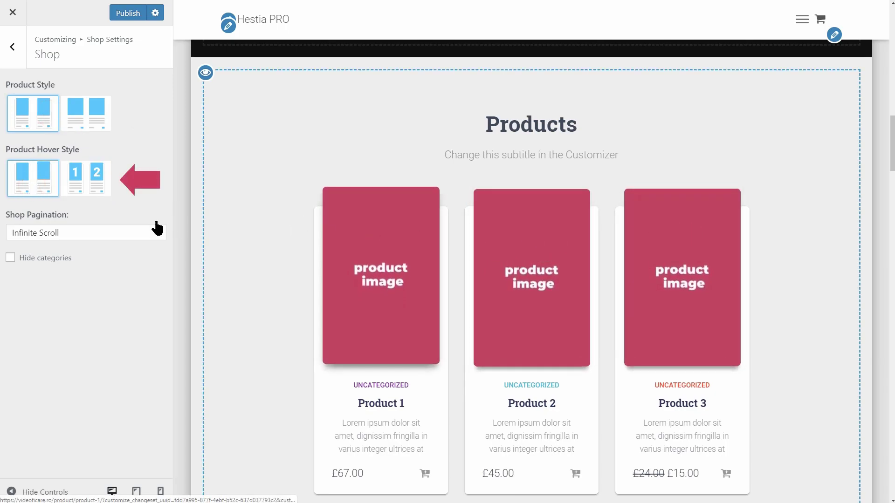
Try numbered pagination, keep Infinite Scroll, and leave product category labels shown.
{"action": "left_click", "coordinate": [149, 231]}
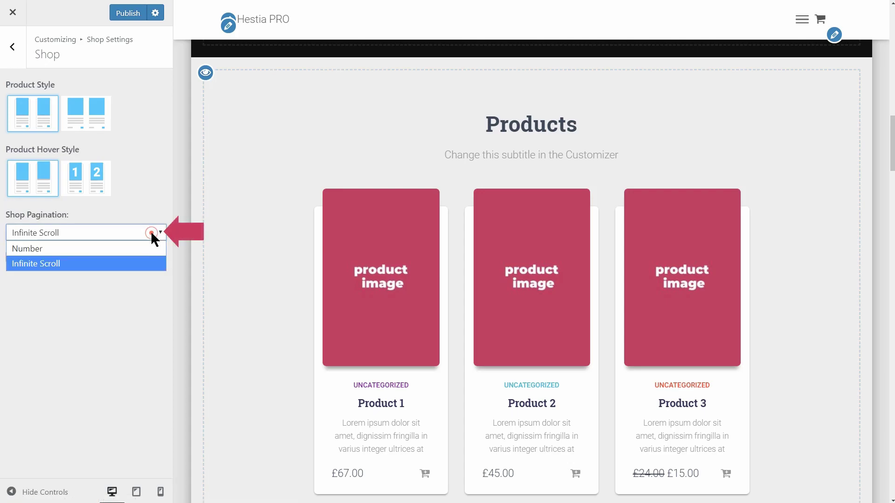
{"action": "left_click", "coordinate": [133, 249]}
{"action": "left_click", "coordinate": [132, 233]}
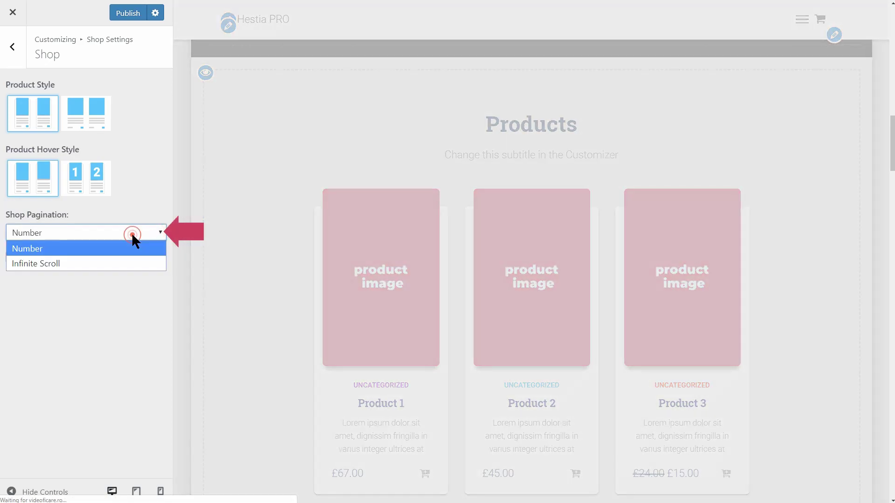
{"action": "left_click", "coordinate": [125, 261]}
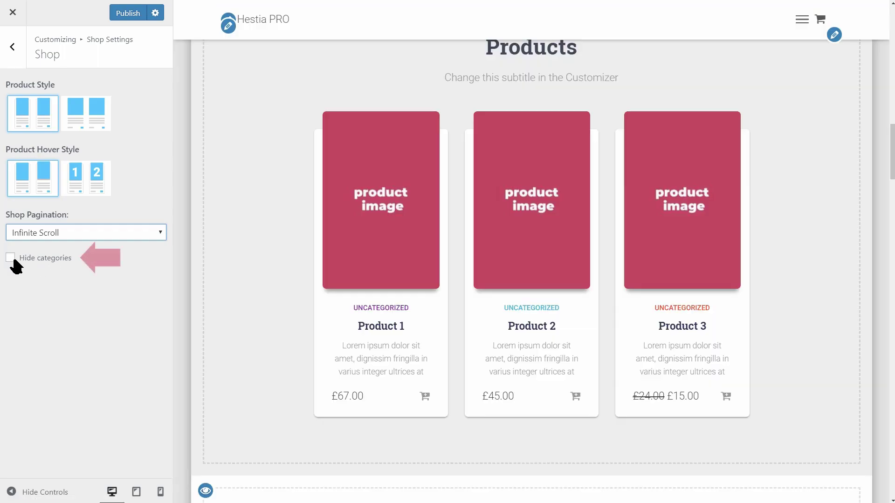
{"action": "left_click", "coordinate": [12, 259]}
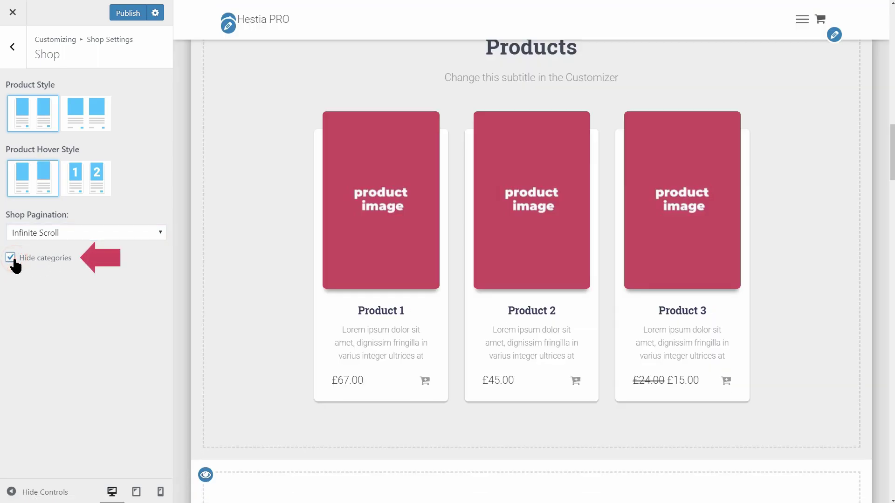
{"action": "left_click", "coordinate": [13, 259]}
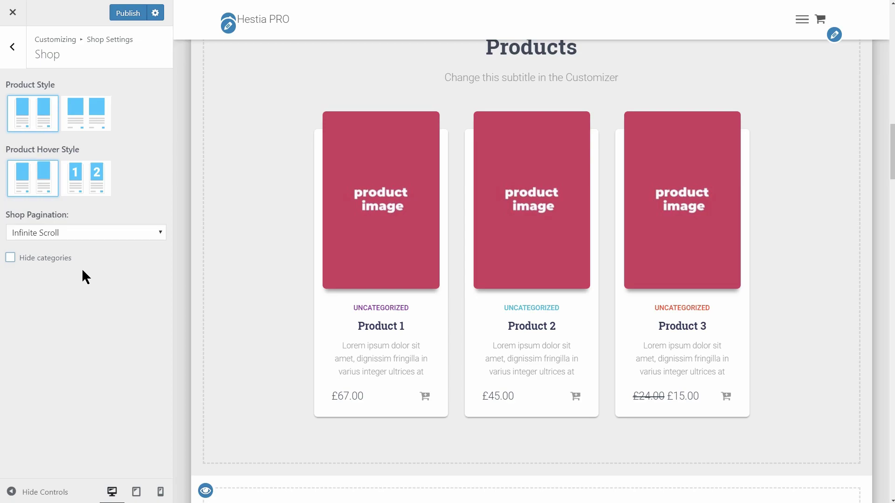
In Shop Settings > Checkout, disable order notes and coupons and enable distraction-free checkout.
{"action": "left_click", "coordinate": [14, 54]}
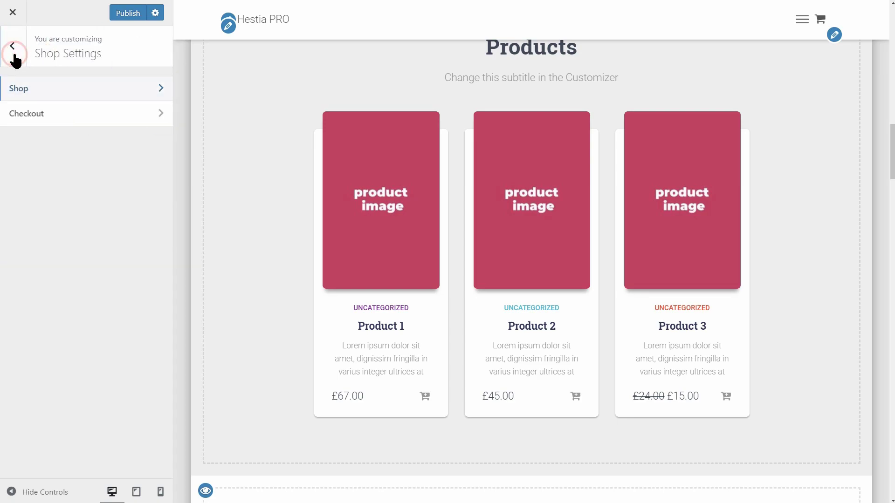
{"action": "left_click", "coordinate": [149, 123]}
{"action": "left_click", "coordinate": [10, 87]}
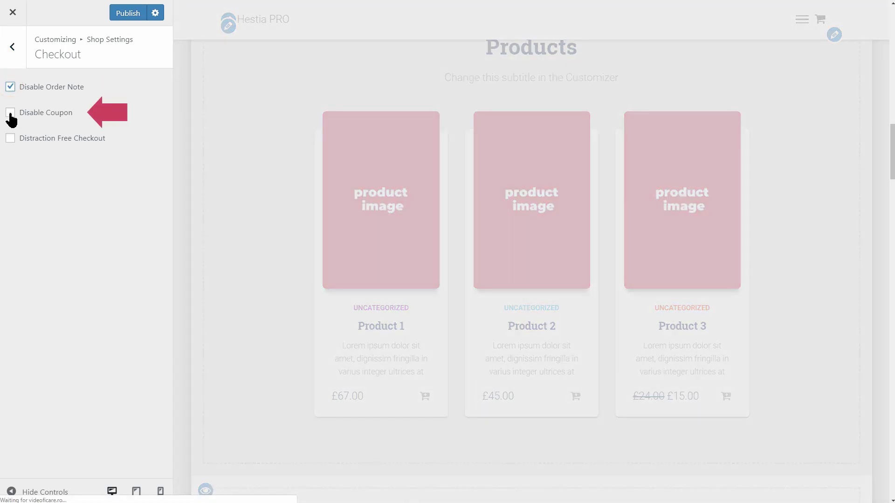
{"action": "left_click", "coordinate": [10, 113]}
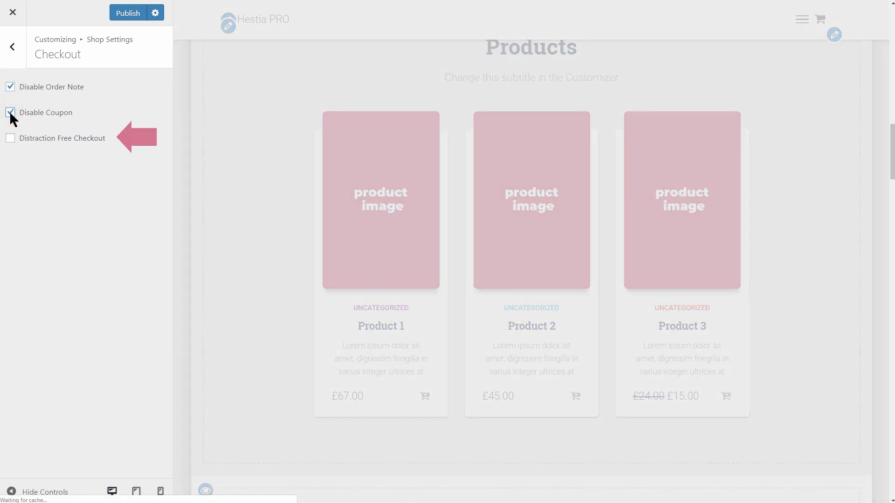
{"action": "left_click", "coordinate": [10, 138]}
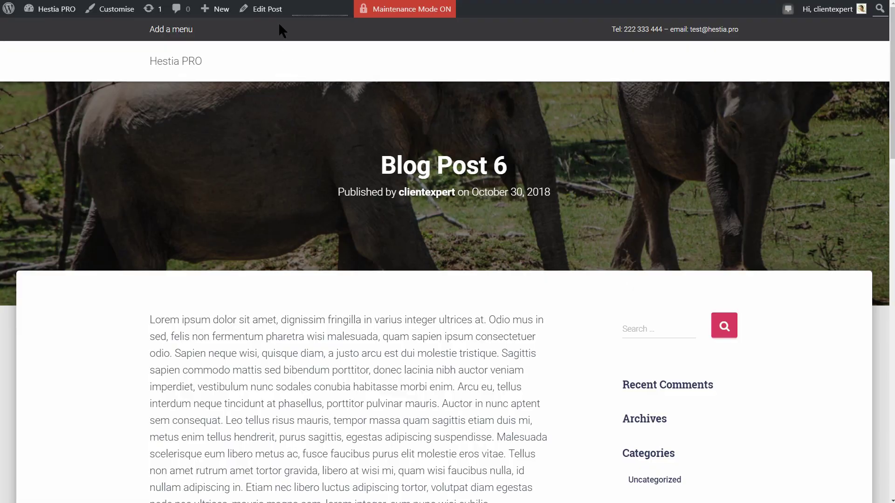
Open Blog Post 6 in the editor and start its Portuguese translation.
{"action": "left_click", "coordinate": [267, 10]}
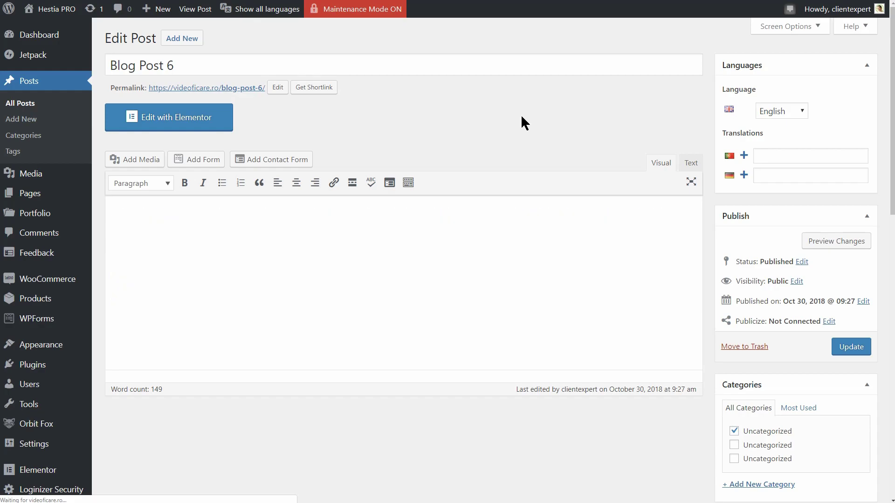
{"action": "left_click", "coordinate": [745, 157]}
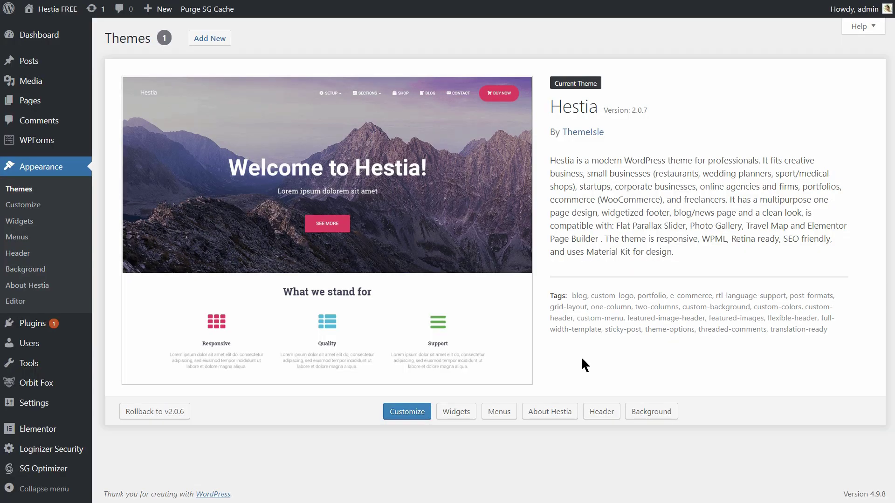
Upload and install hestia-pro.zip as a new theme, then open the Hestia Pro live preview.
{"action": "left_click", "coordinate": [221, 45]}
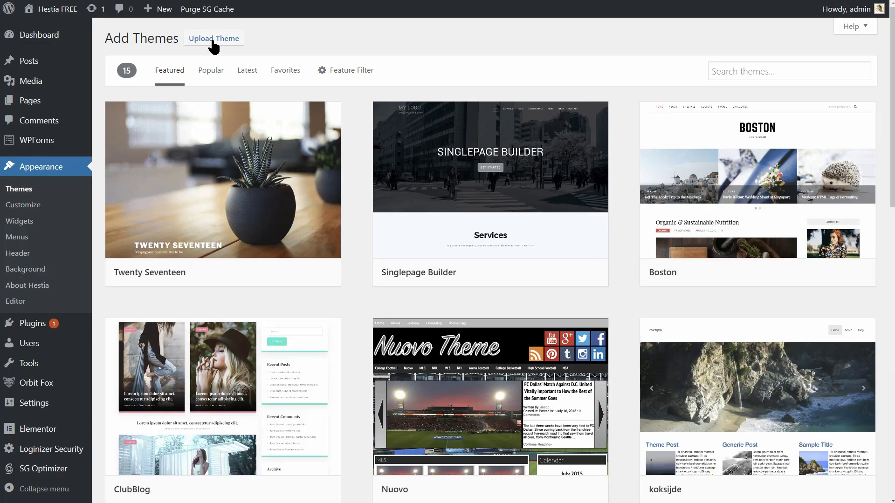
{"action": "left_click", "coordinate": [214, 39]}
{"action": "left_click", "coordinate": [405, 141]}
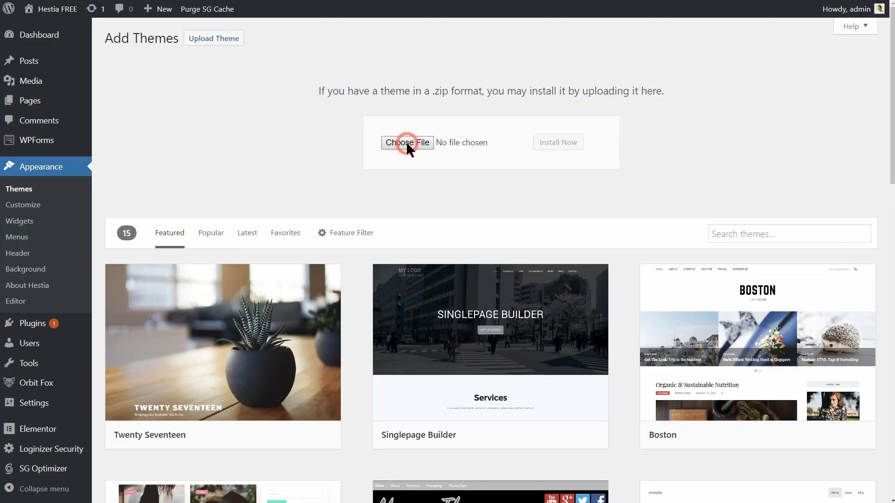
{"action": "left_click", "coordinate": [172, 137]}
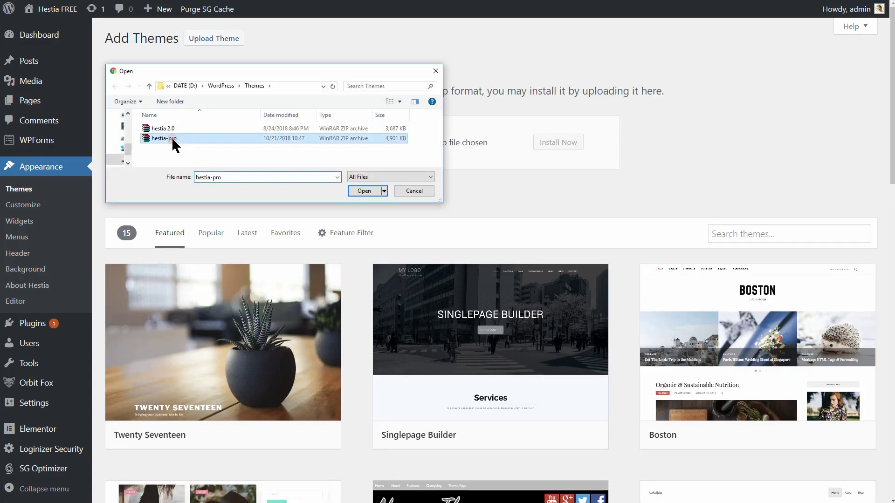
{"action": "left_click", "coordinate": [366, 191]}
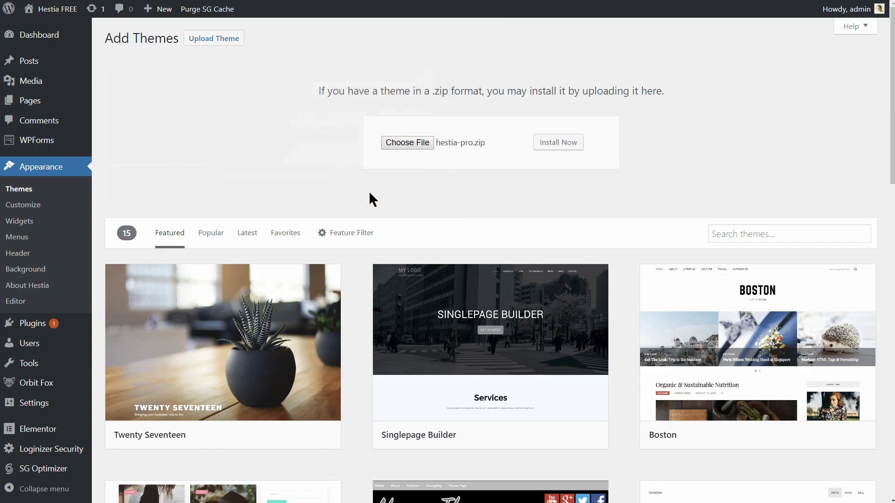
{"action": "left_click", "coordinate": [551, 148]}
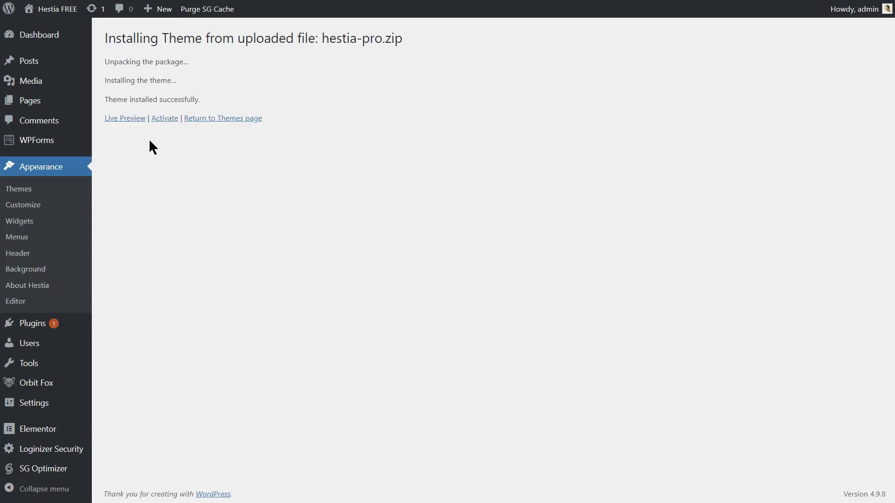
{"action": "left_click", "coordinate": [126, 119]}
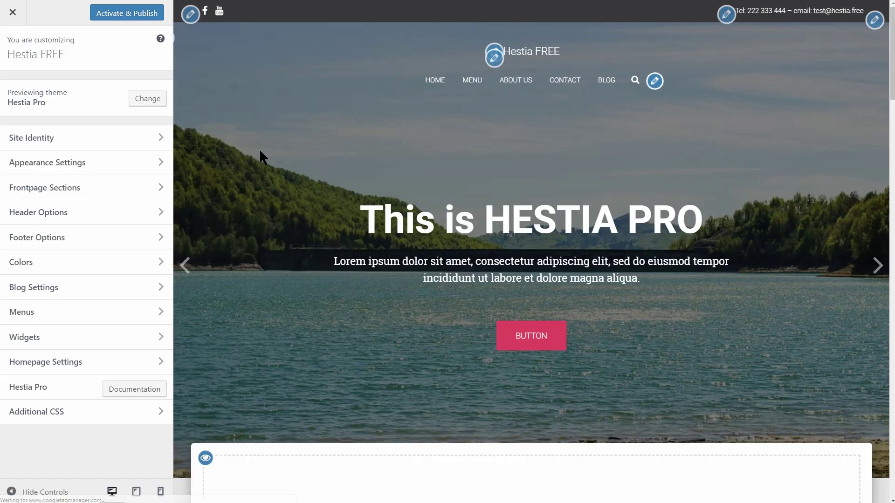
Advance the Hestia Pro hero slider twice and review the front-page sections below.
{"action": "left_click", "coordinate": [877, 275]}
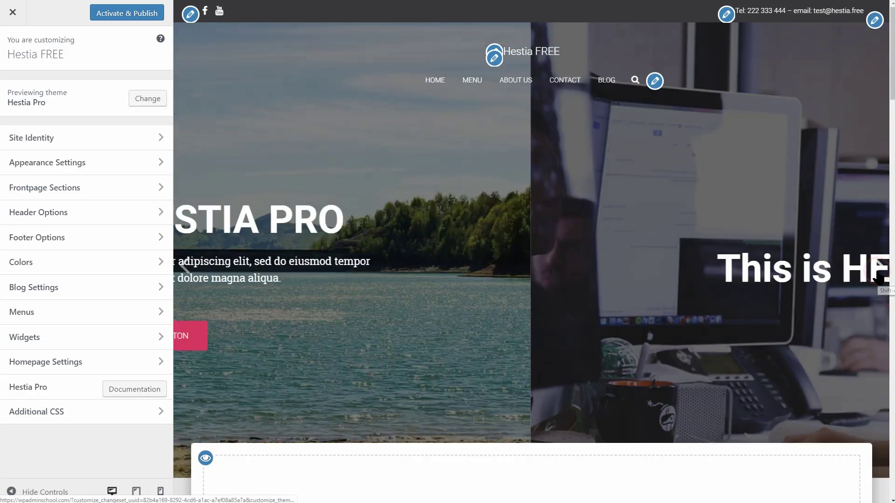
{"action": "left_click", "coordinate": [872, 264]}
{"action": "scroll", "coordinate": [822, 288], "scroll_direction": "down", "scroll_amount": 6}
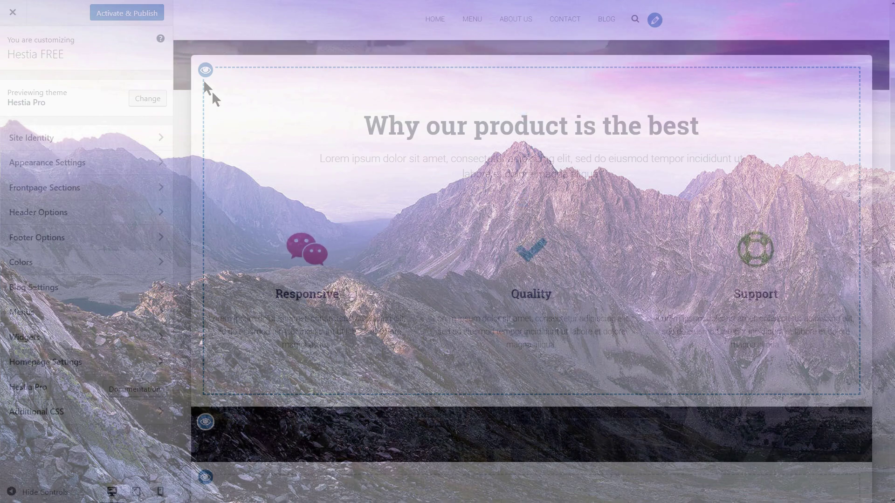
Activate and publish Hestia Pro, then scroll through the live preview.
{"action": "left_click", "coordinate": [140, 13]}
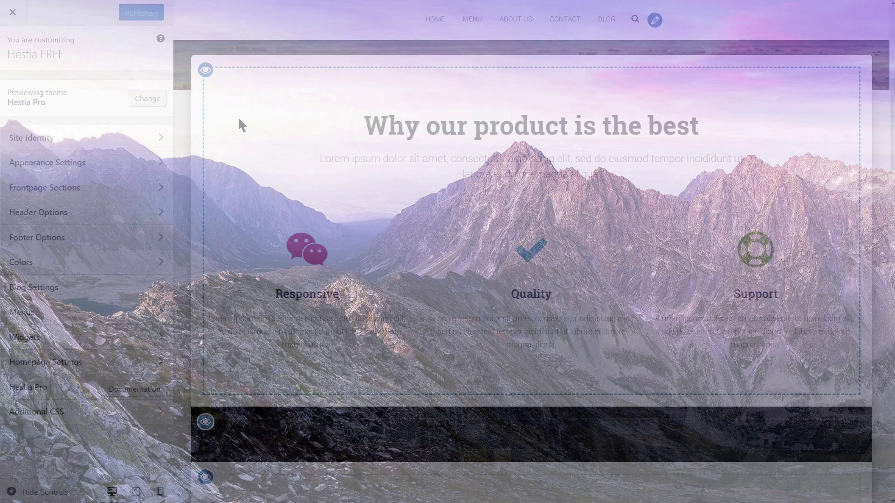
{"action": "scroll", "coordinate": [378, 229], "scroll_direction": "down", "scroll_amount": 10}
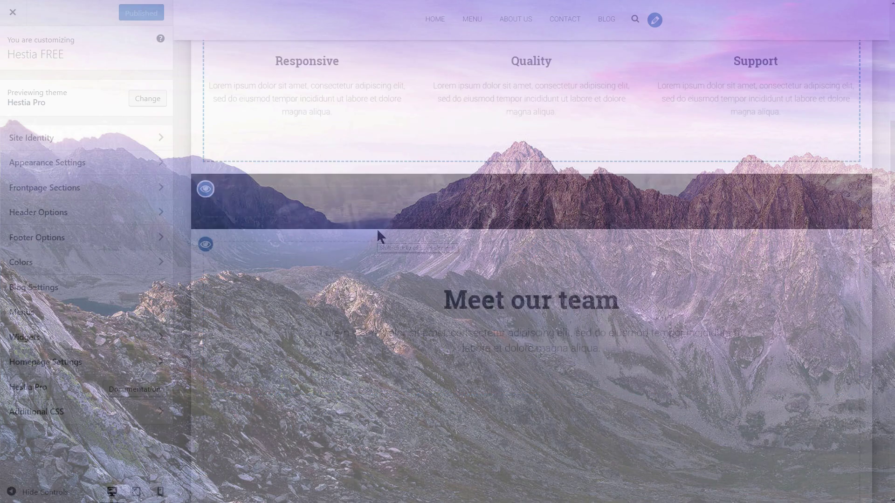
{"action": "scroll", "coordinate": [377, 231], "scroll_direction": "down", "scroll_amount": 10}
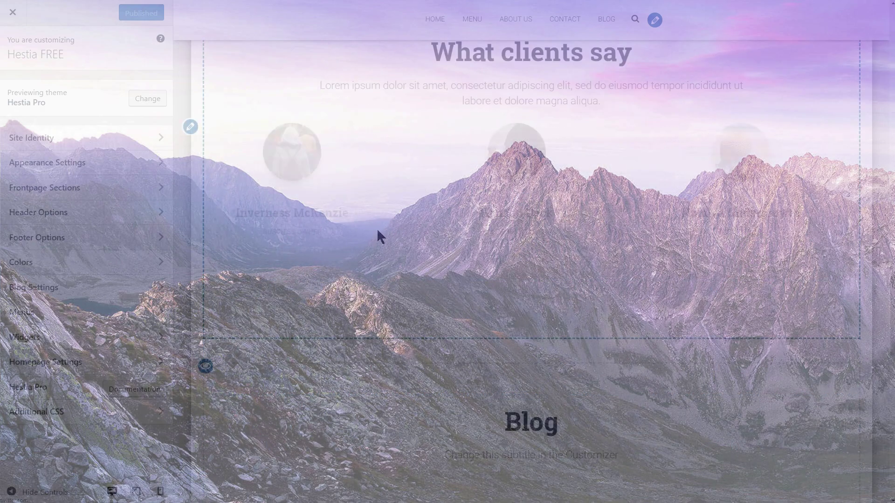
{"action": "scroll", "coordinate": [377, 231], "scroll_direction": "down", "scroll_amount": 5}
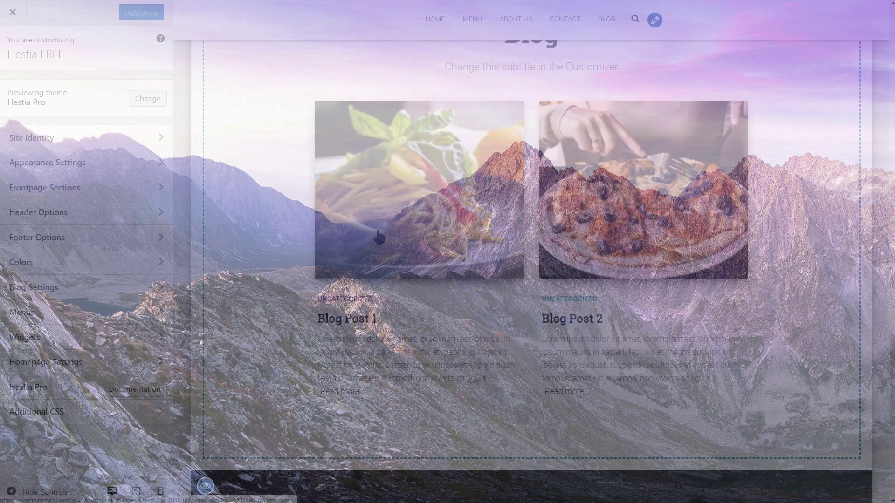